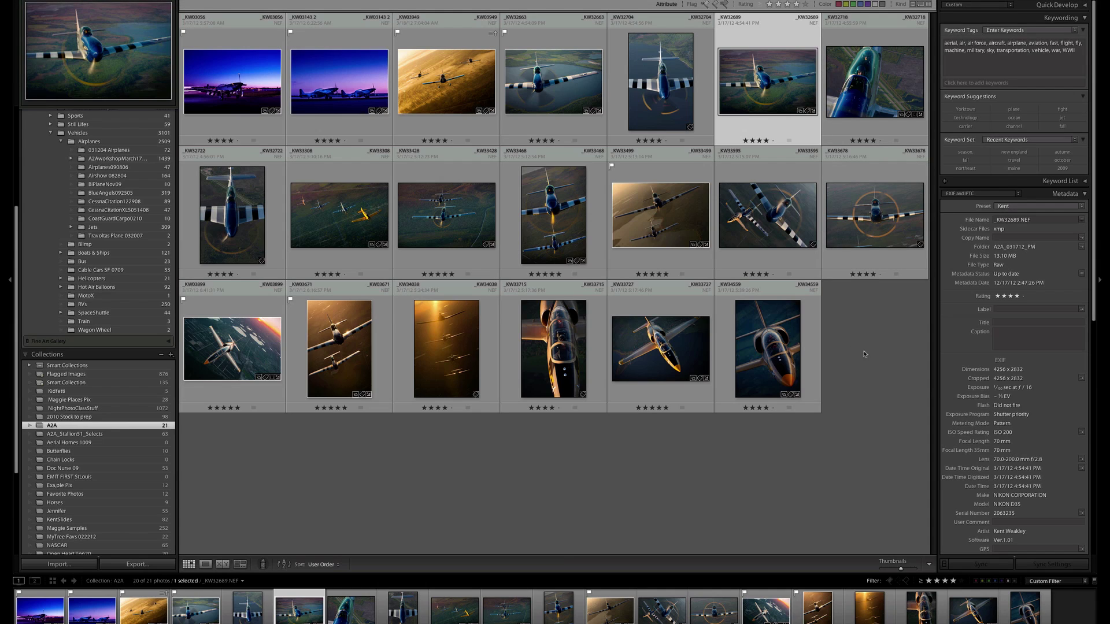
- View the P-51 photo singly in Loupe view and go to the File menu
double_click(791, 91)
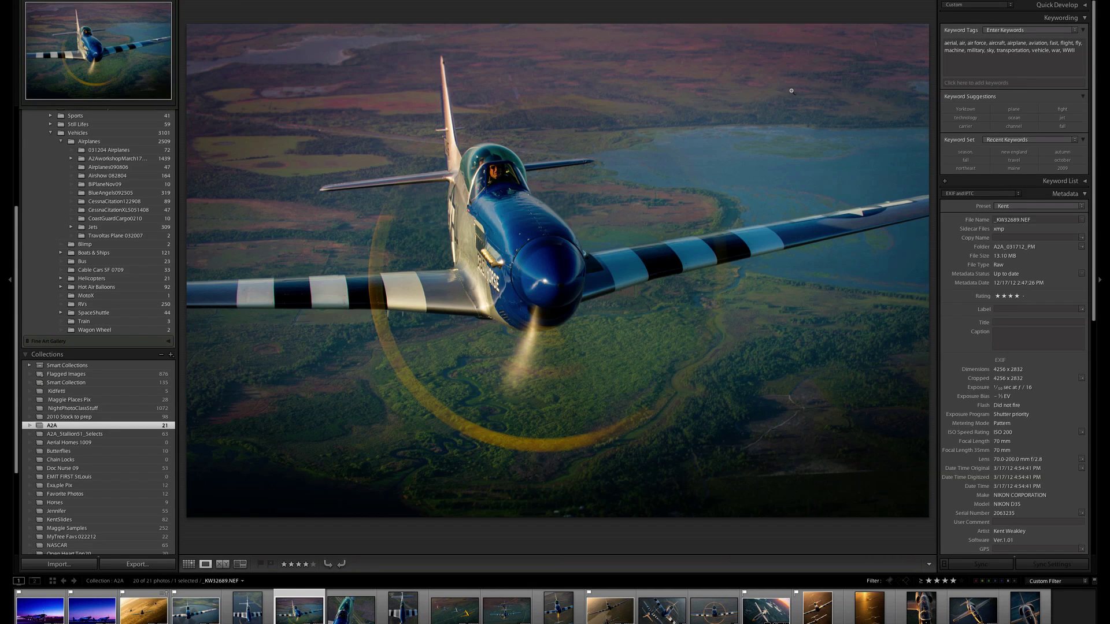
click(76, 5)
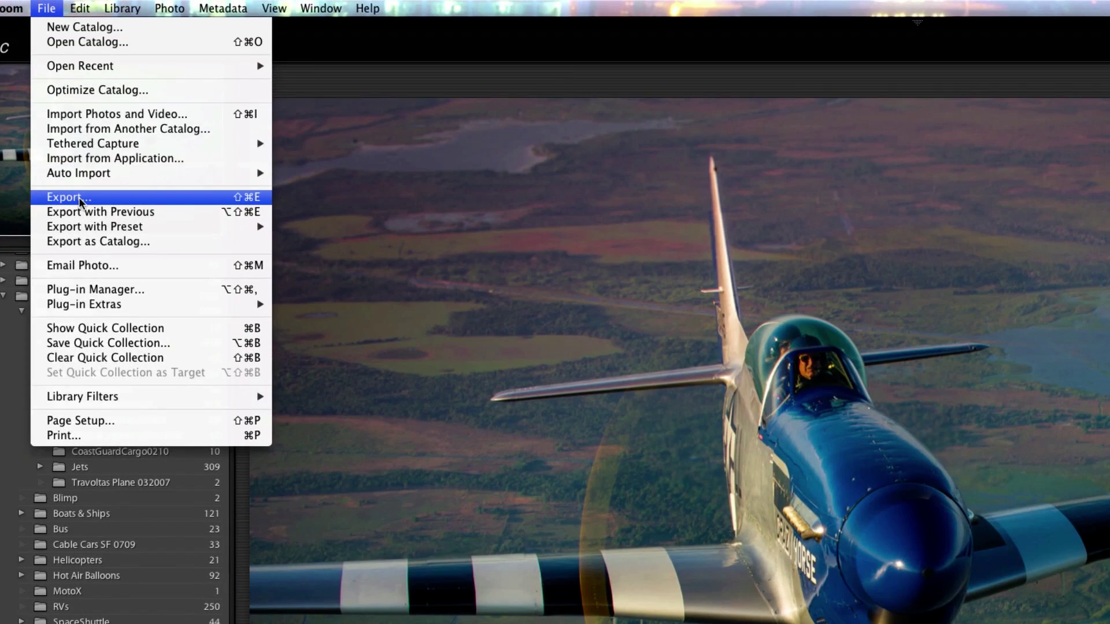
- Begin exporting the photo with the Desktop as the destination folder
click(80, 202)
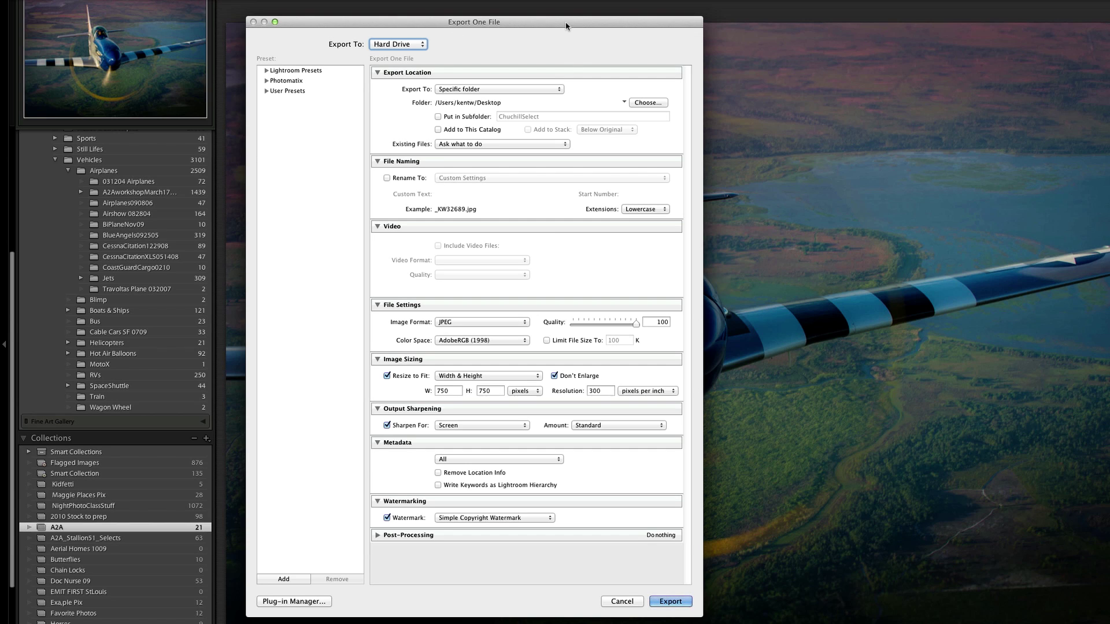
drag(566, 27, 563, 20)
click(647, 96)
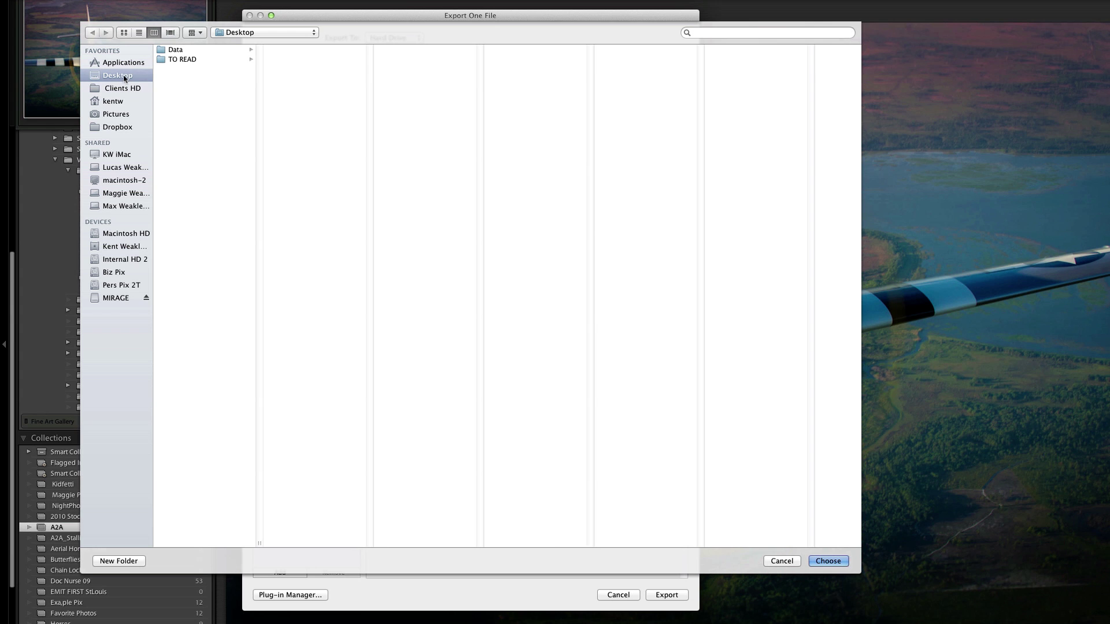
click(826, 560)
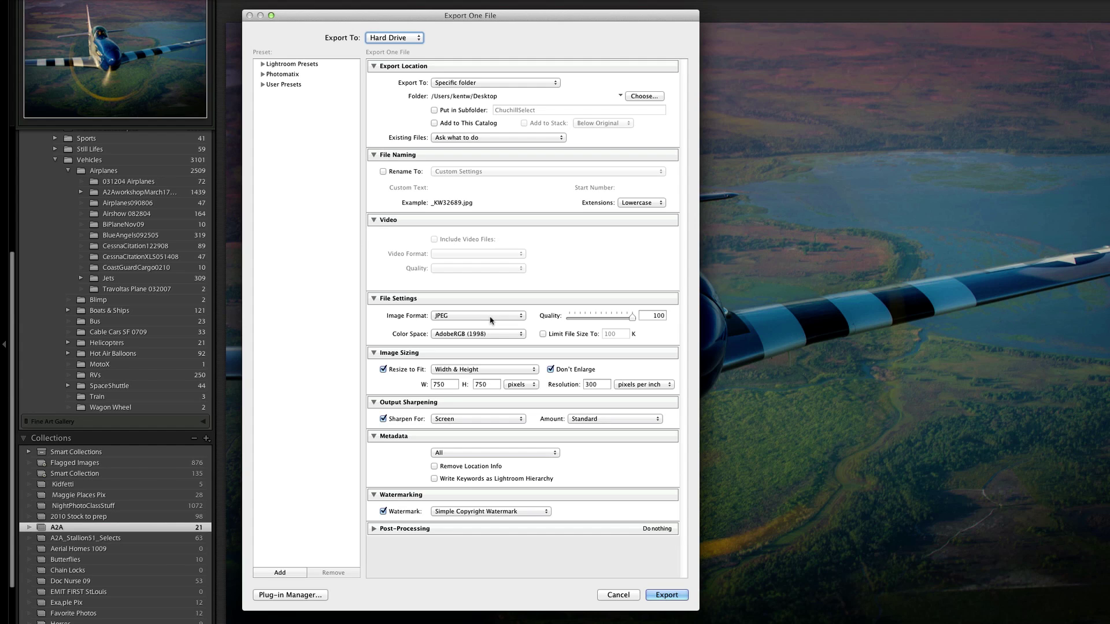
- Set the export colour space to sRGB and lower JPEG quality to 60
click(493, 336)
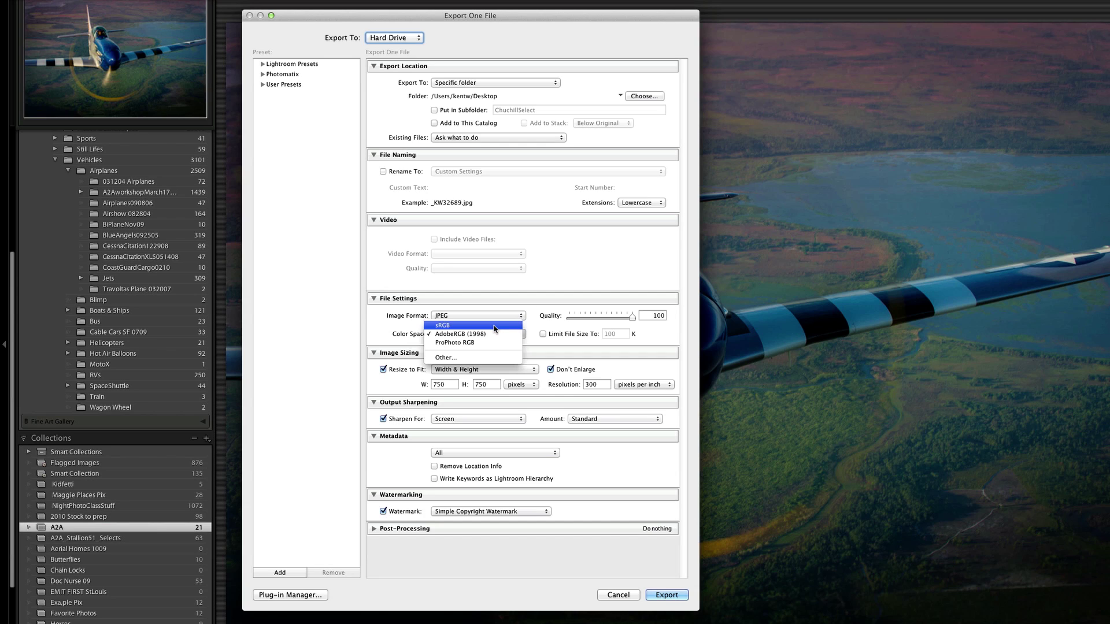
click(495, 327)
drag(632, 317, 607, 323)
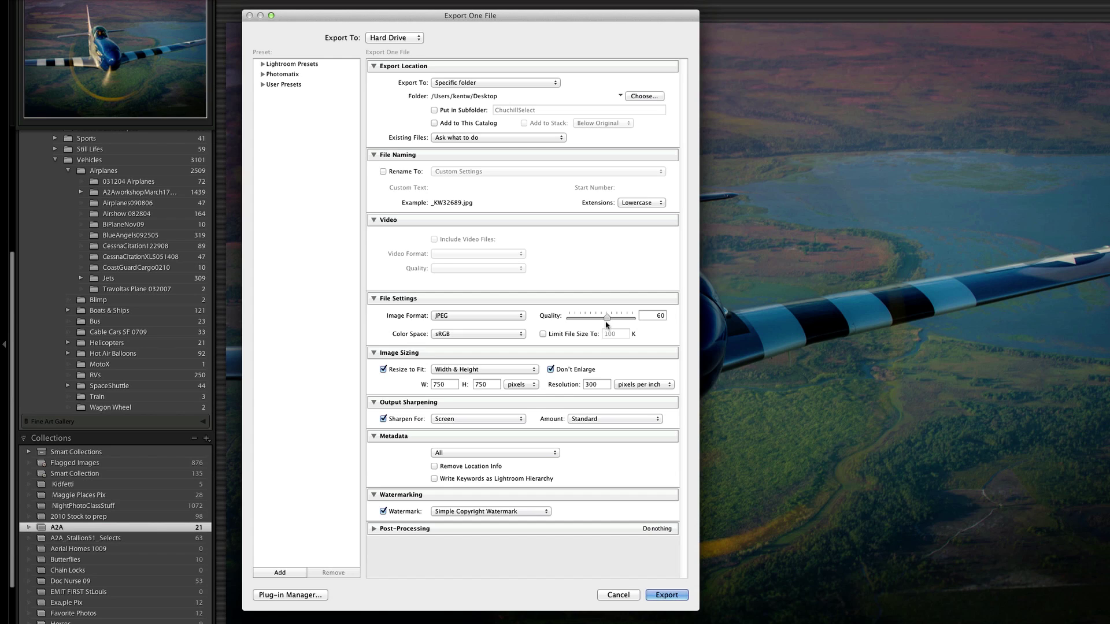
- Resize the export to fit within 900 by 900 pixels
double_click(444, 383)
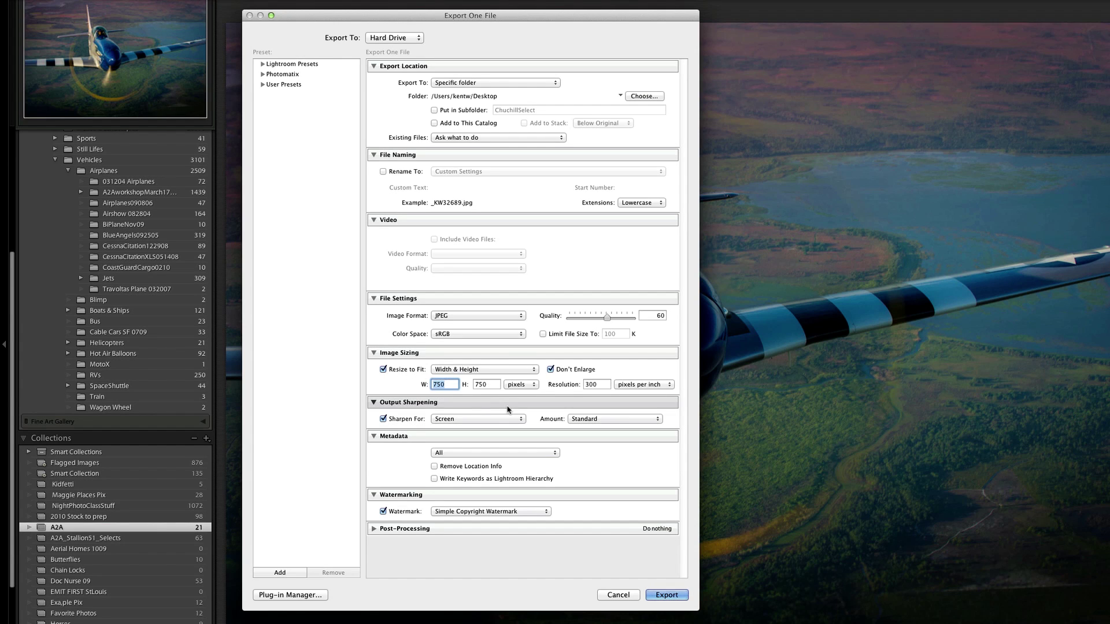
text(900)
key(Tab)
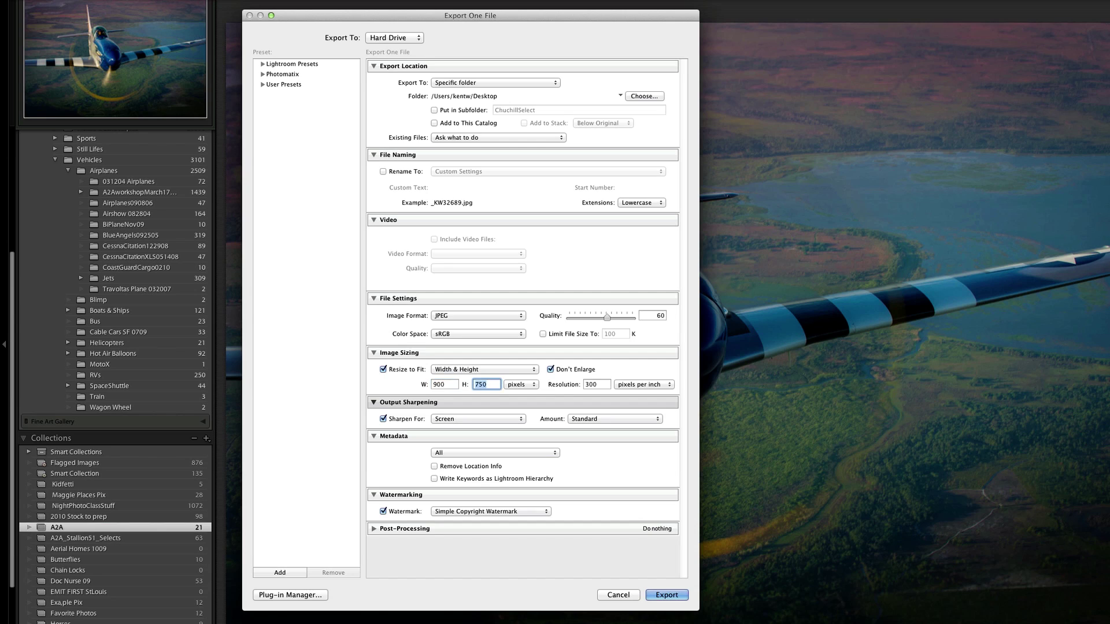
text(900)
key(Tab)
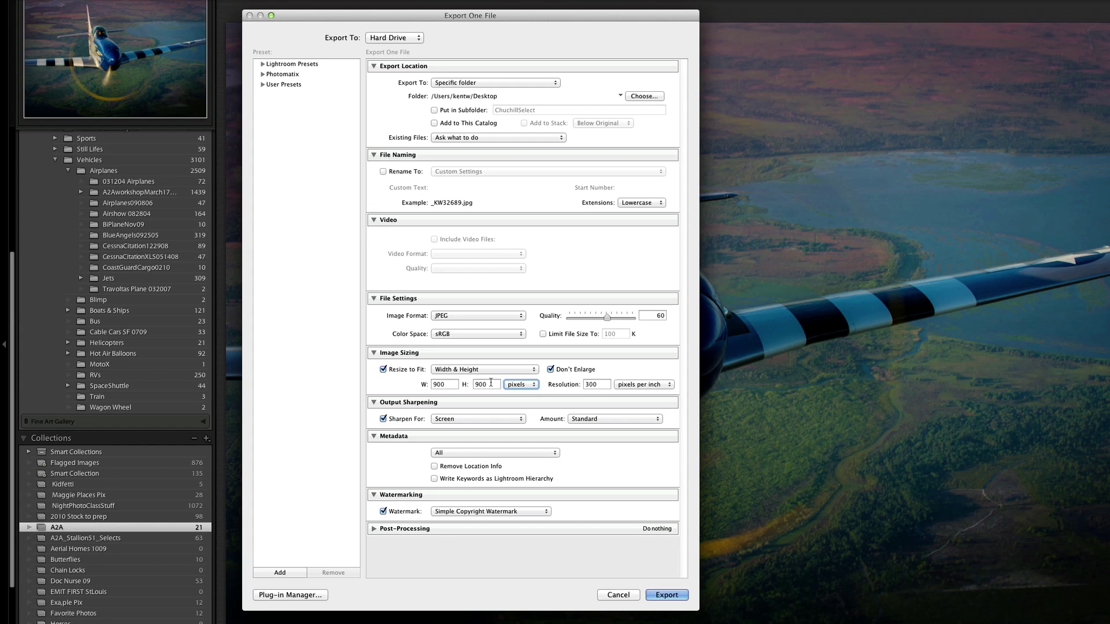
double_click(446, 383)
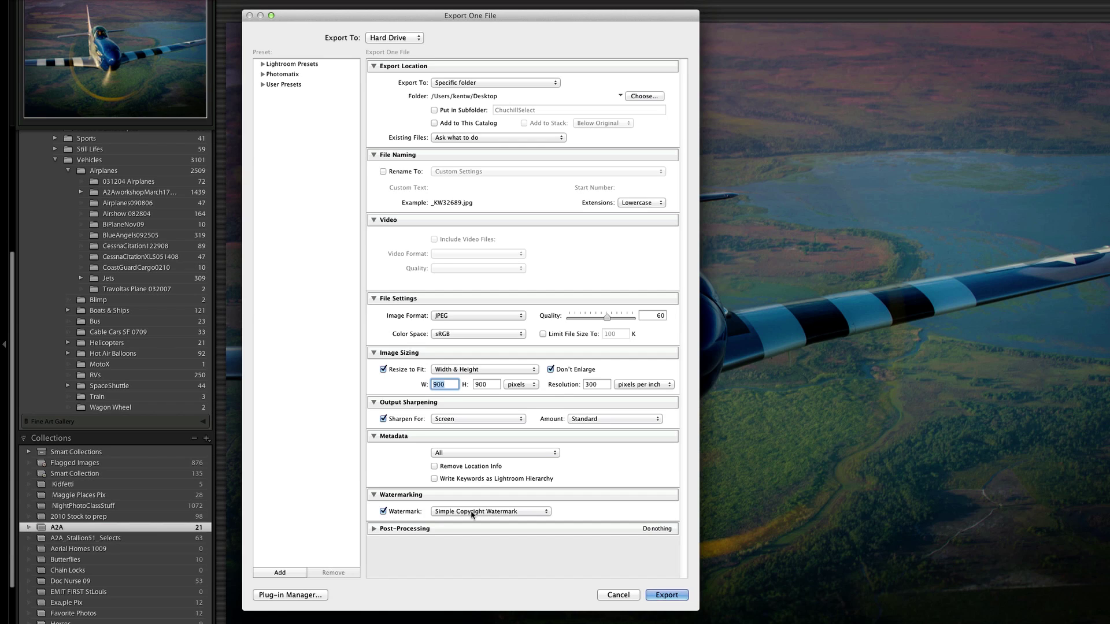
- Bring up the watermark editor from the Watermark preset list
click(472, 513)
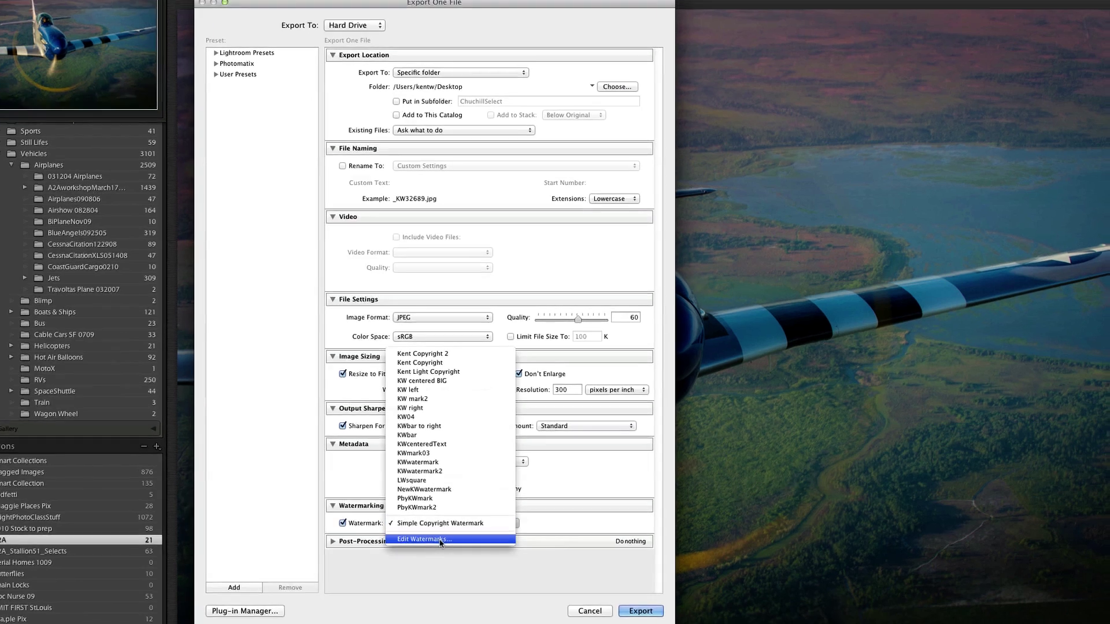
click(468, 527)
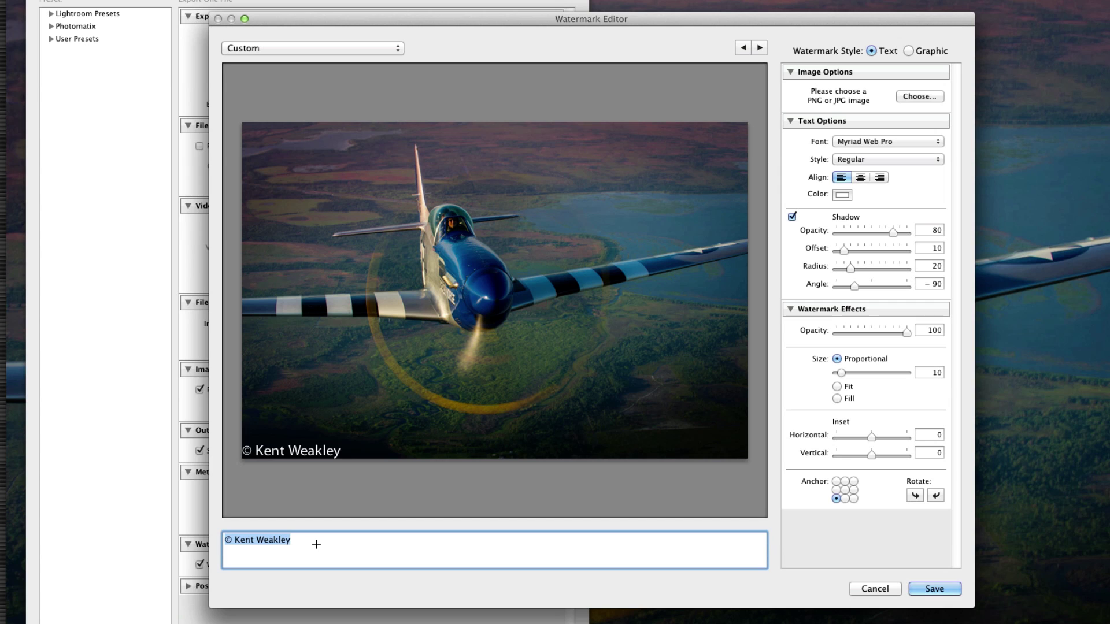
text(©)
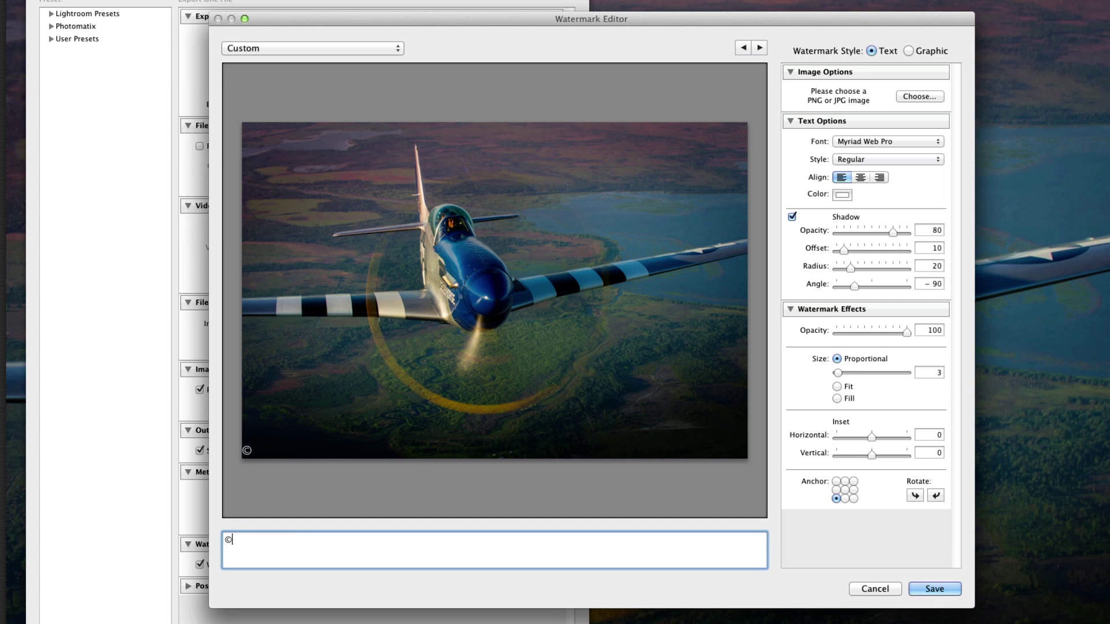
text( Kent Weakley)
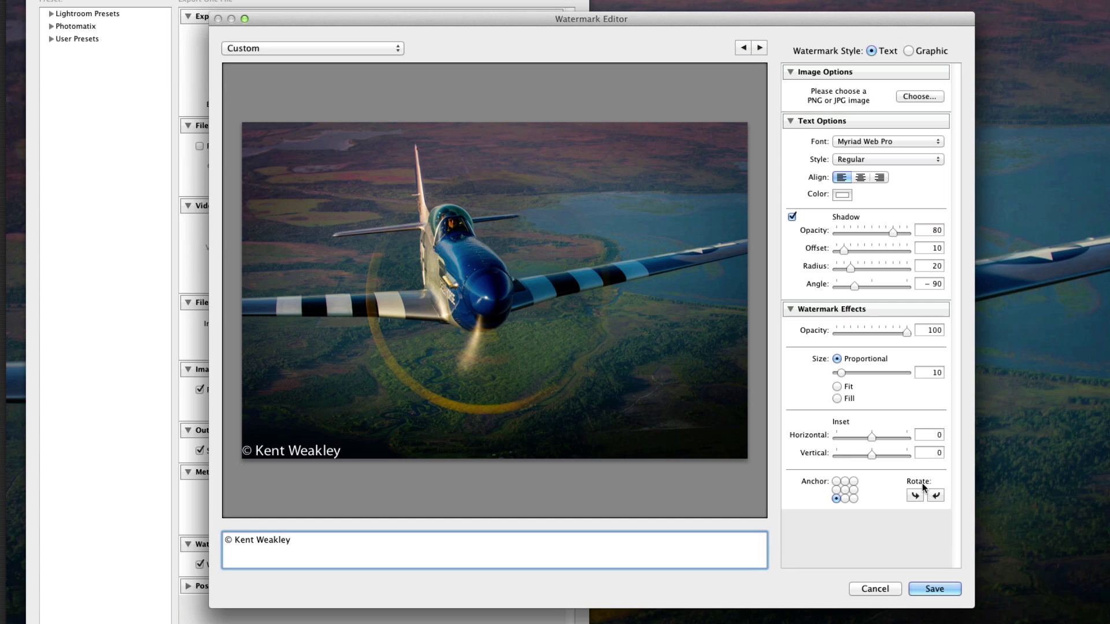
mouse_move(871, 454)
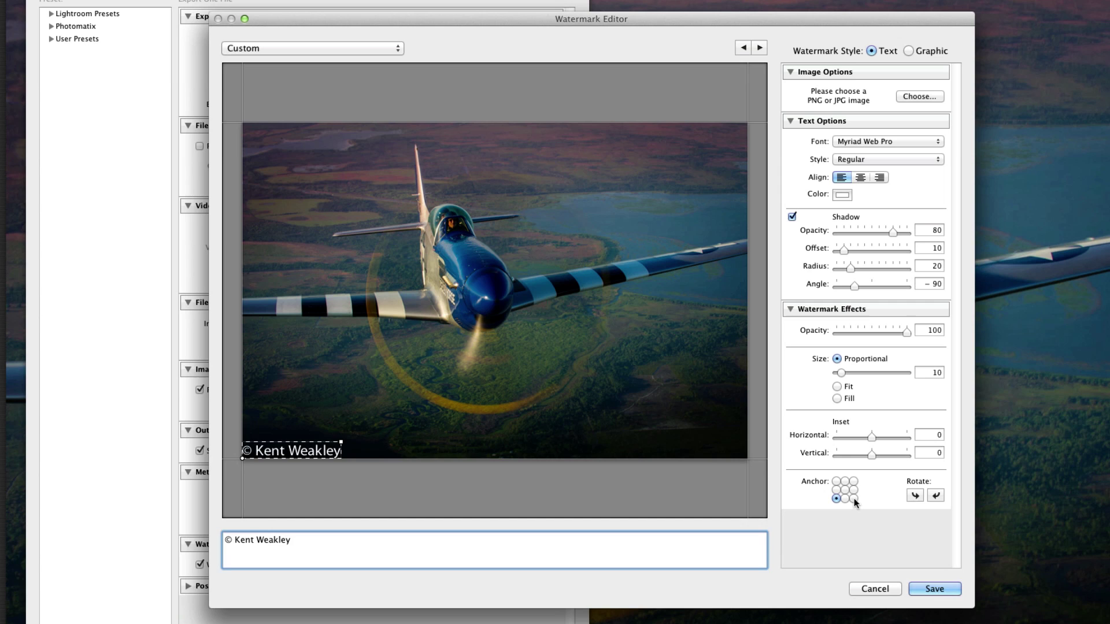
- Anchor the copyright watermark in the bottom-right corner, inset slightly from the edges
click(854, 499)
click(854, 490)
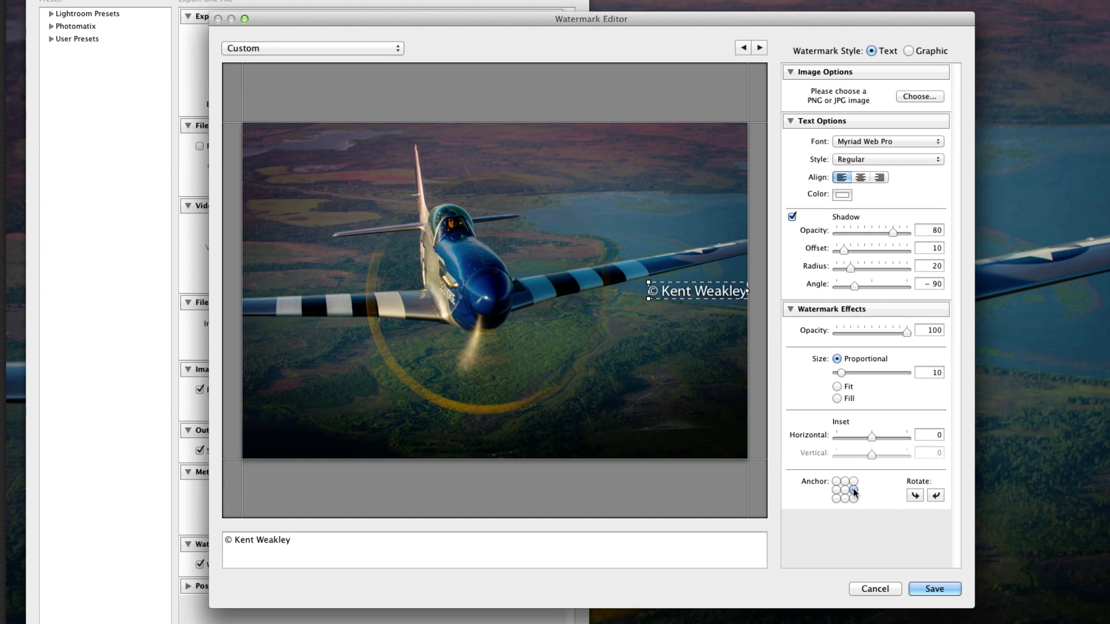
click(853, 483)
click(844, 482)
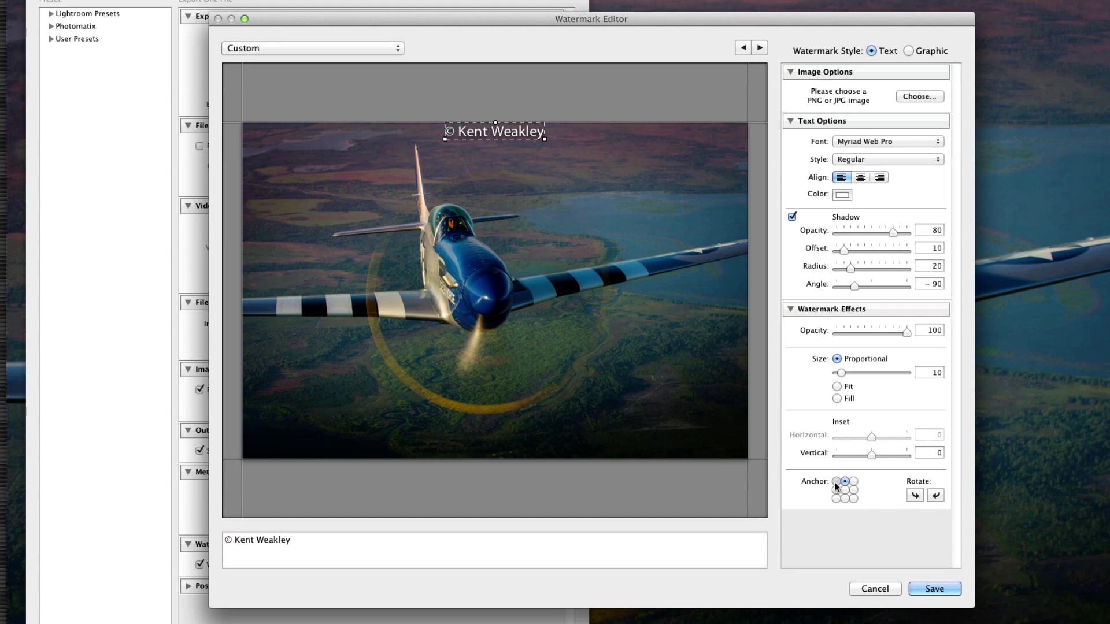
click(836, 490)
click(844, 499)
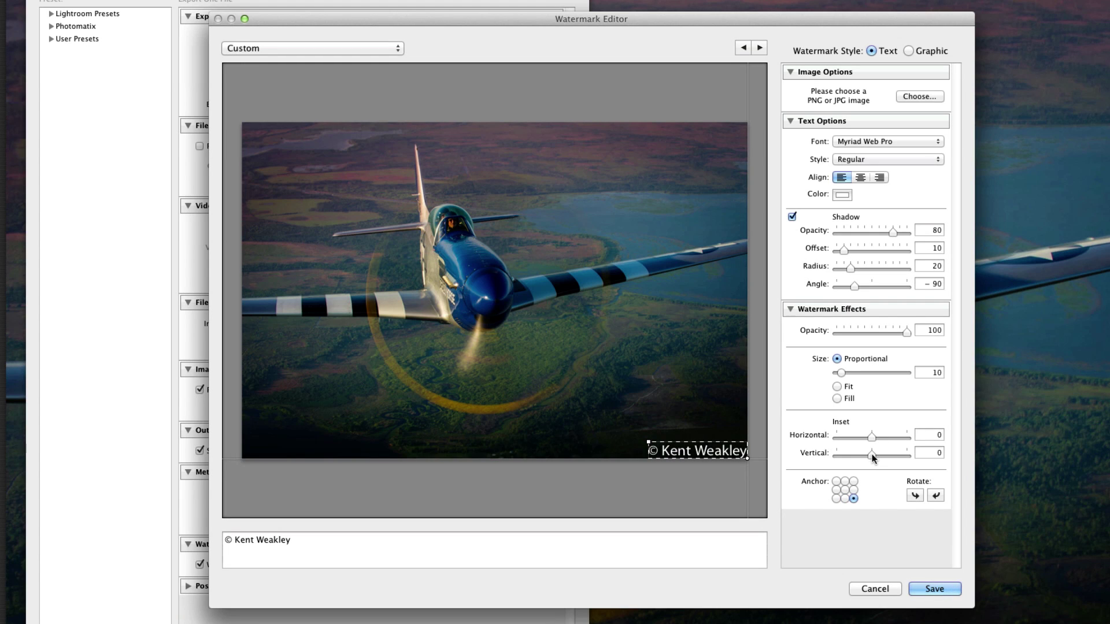
mouse_move(871, 454)
mouse_down()
mouse_move(887, 454)
mouse_move(887, 434)
mouse_move(890, 454)
mouse_move(904, 437)
mouse_up()
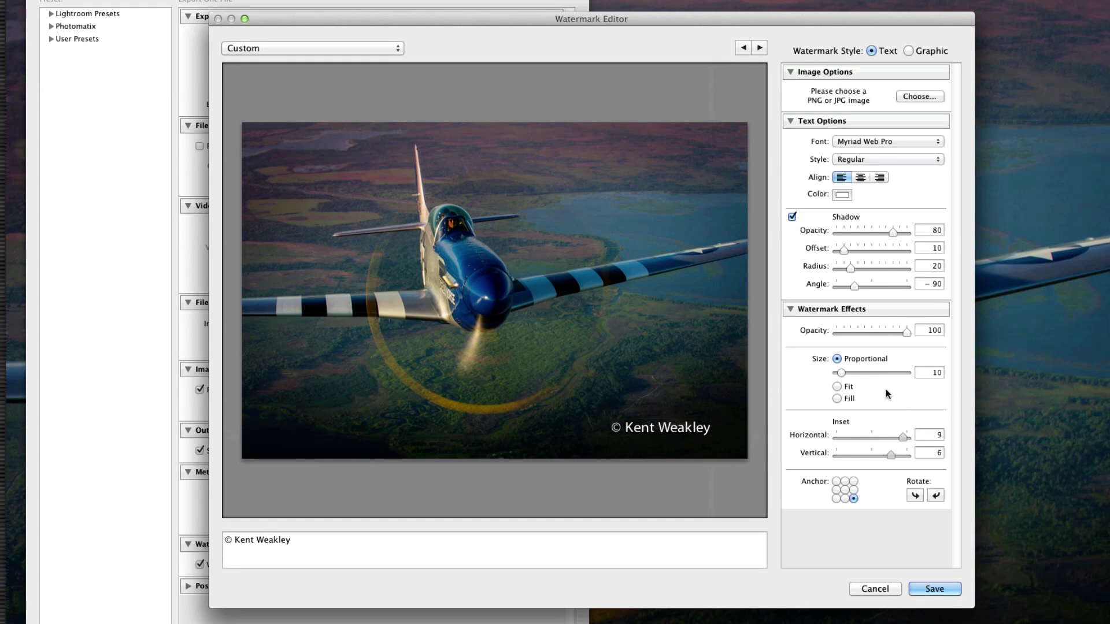
- Set the watermark in Rockwell at size 19 with about 21% opacity
click(909, 141)
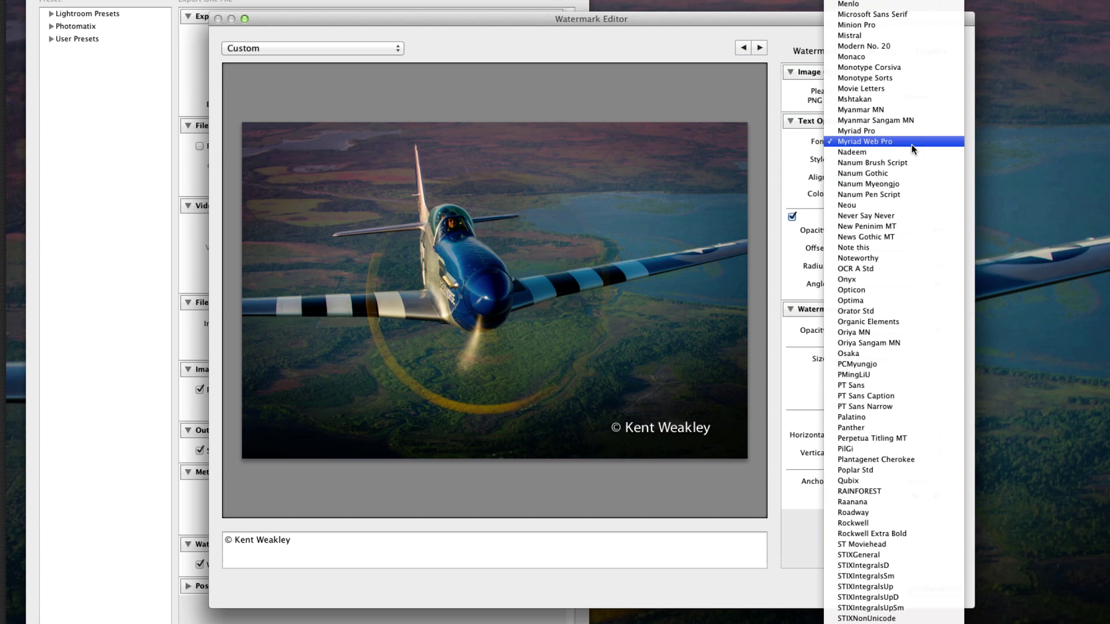
click(880, 524)
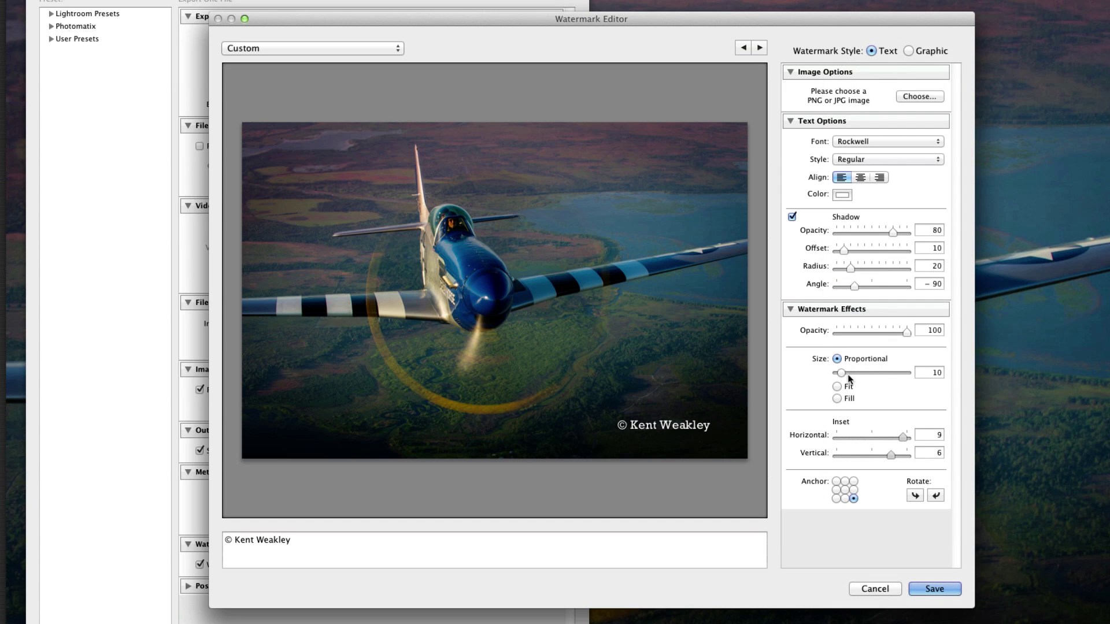
drag(841, 373, 846, 374)
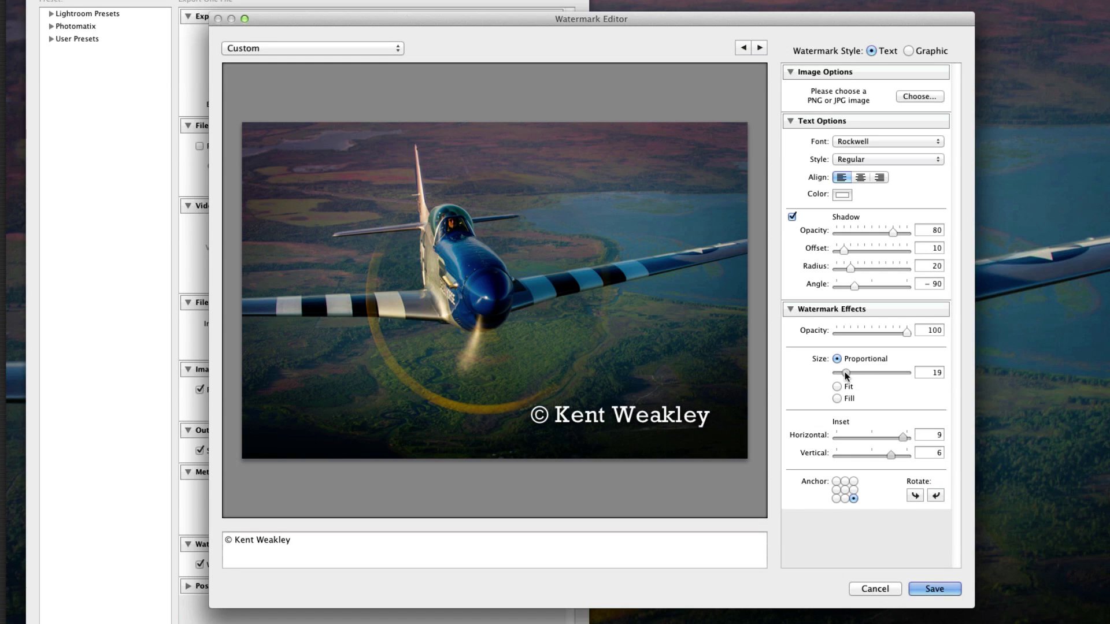
drag(905, 331, 850, 340)
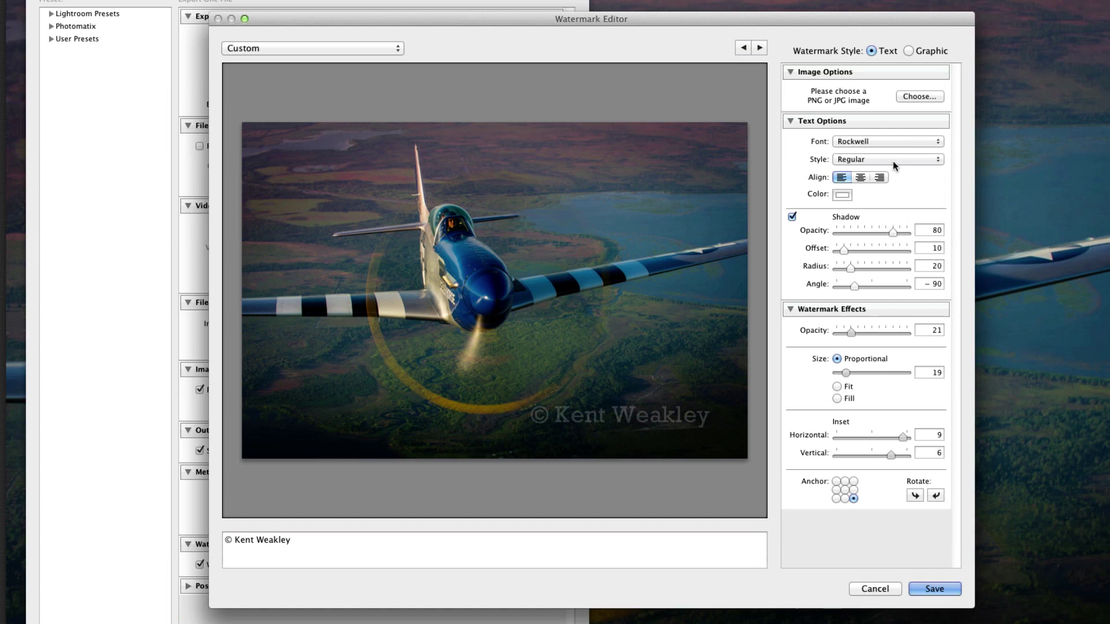
click(909, 50)
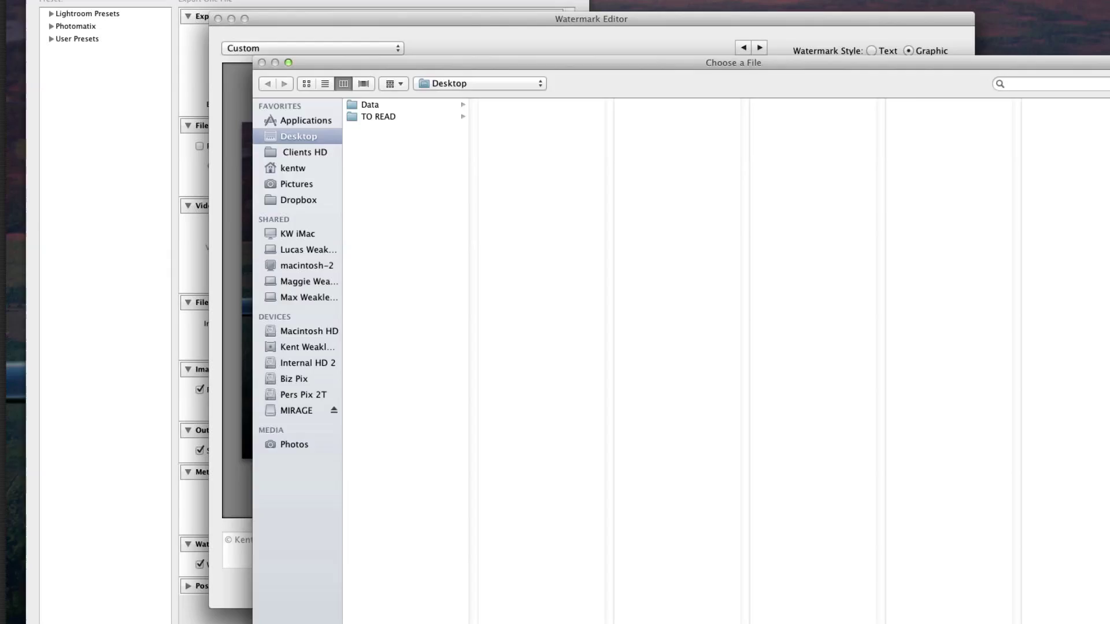
key(Escape)
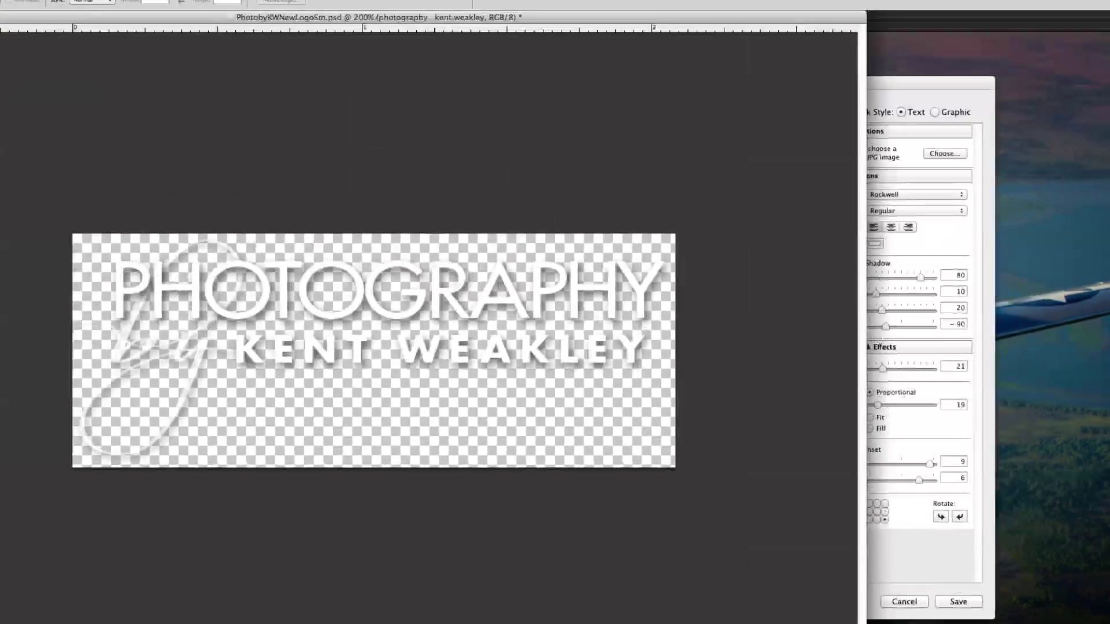
- Show the white Background layer behind the logo in Photoshop
click(751, 371)
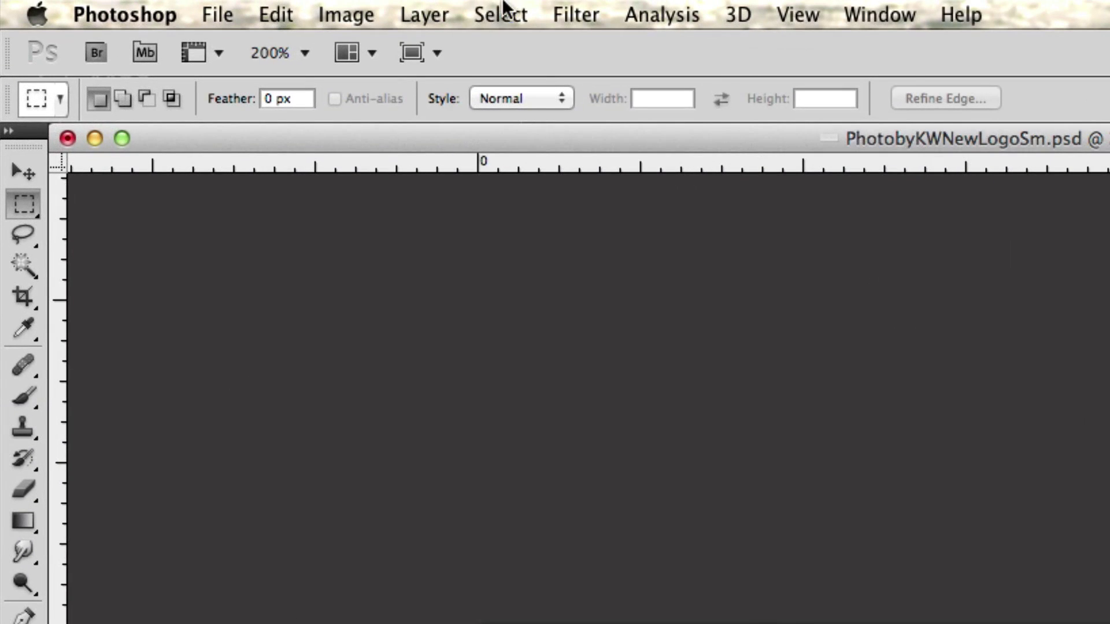
click(208, 6)
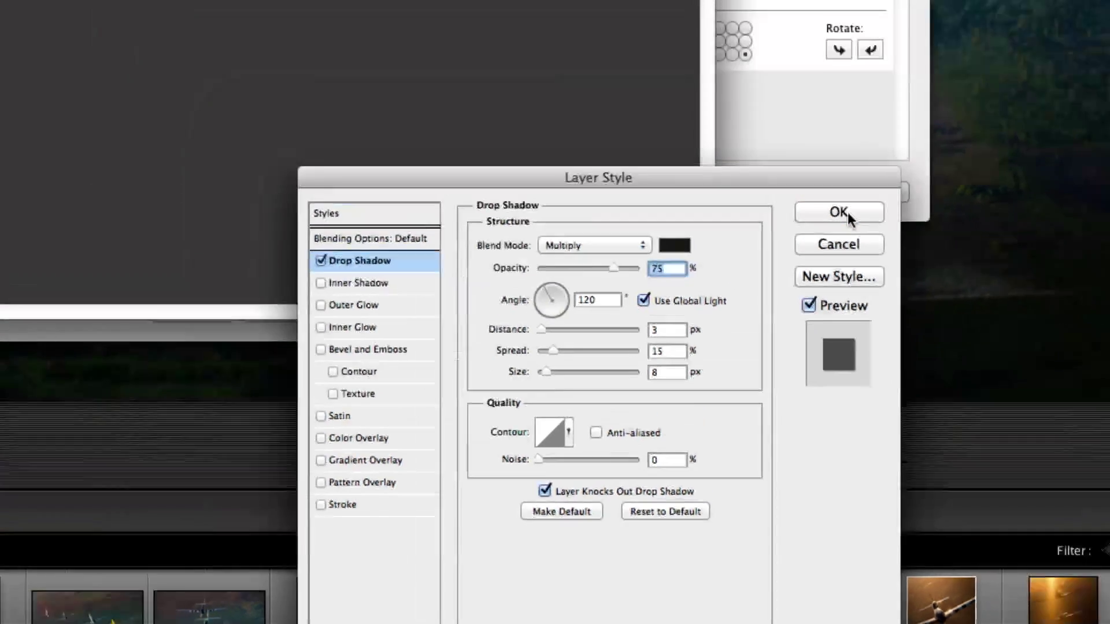
click(889, 60)
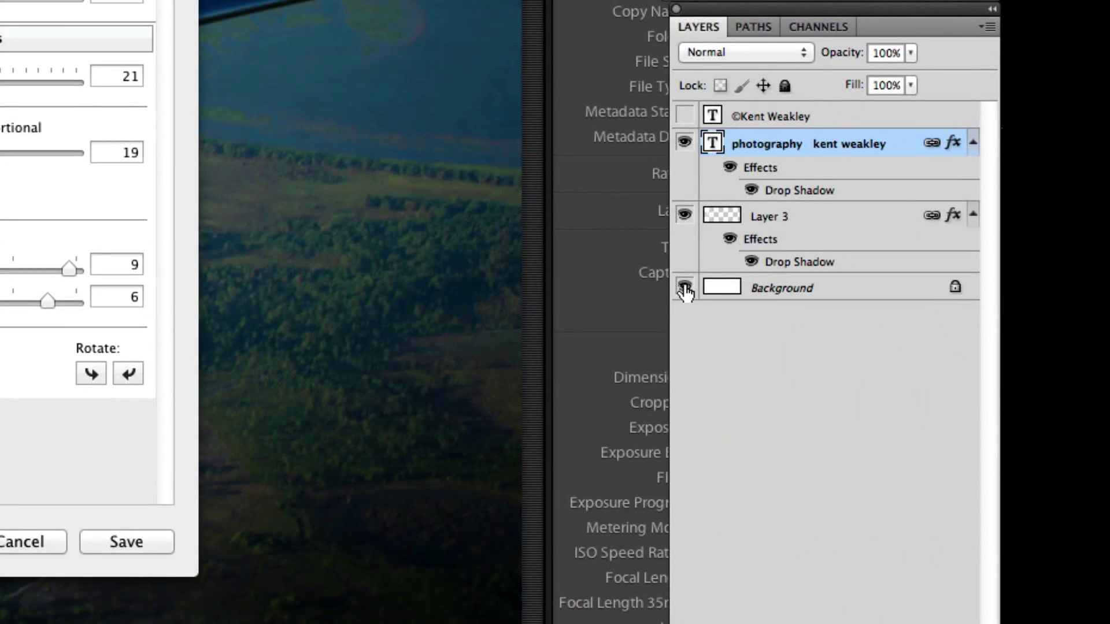
- Hide the white Background layer so the logo sits on transparency
click(685, 286)
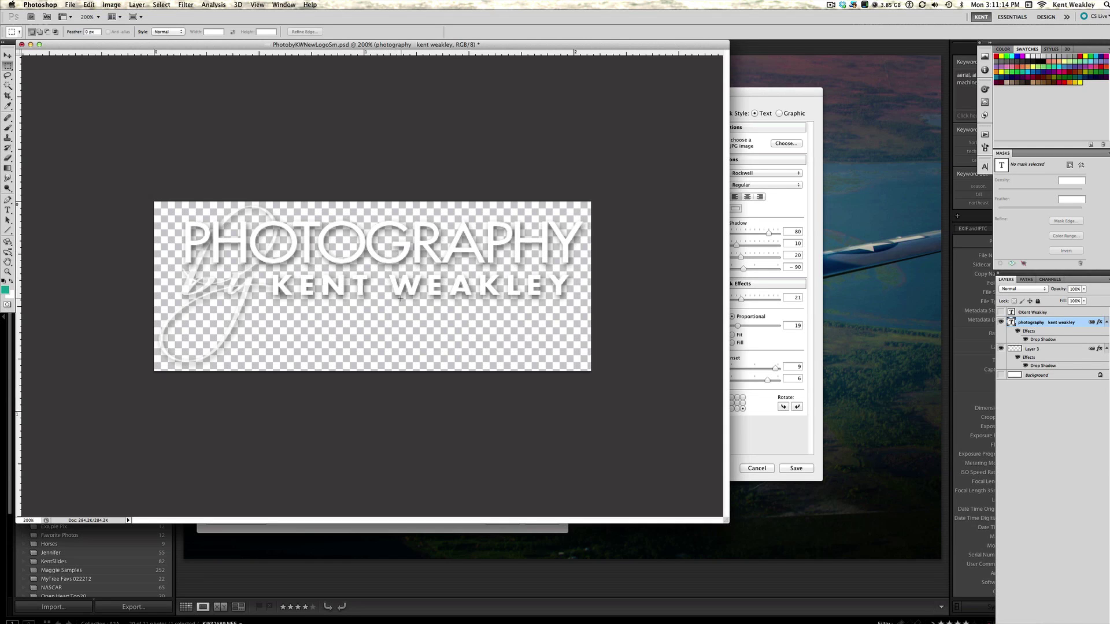
- In Save for Web & Devices, set the logo's output format to transparent PNG-24
click(69, 5)
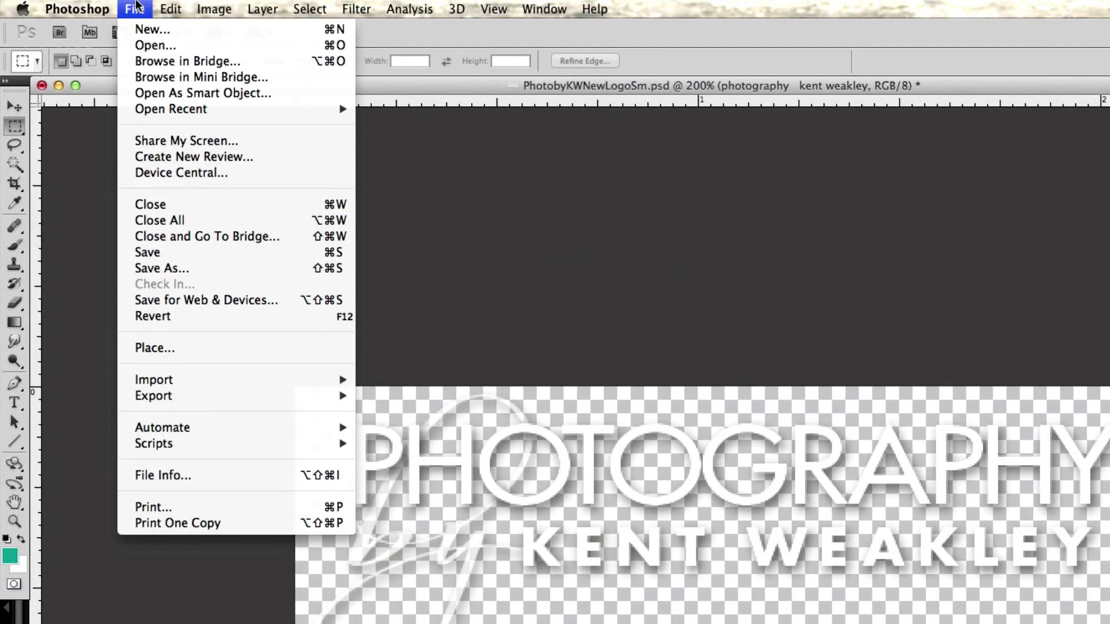
click(185, 301)
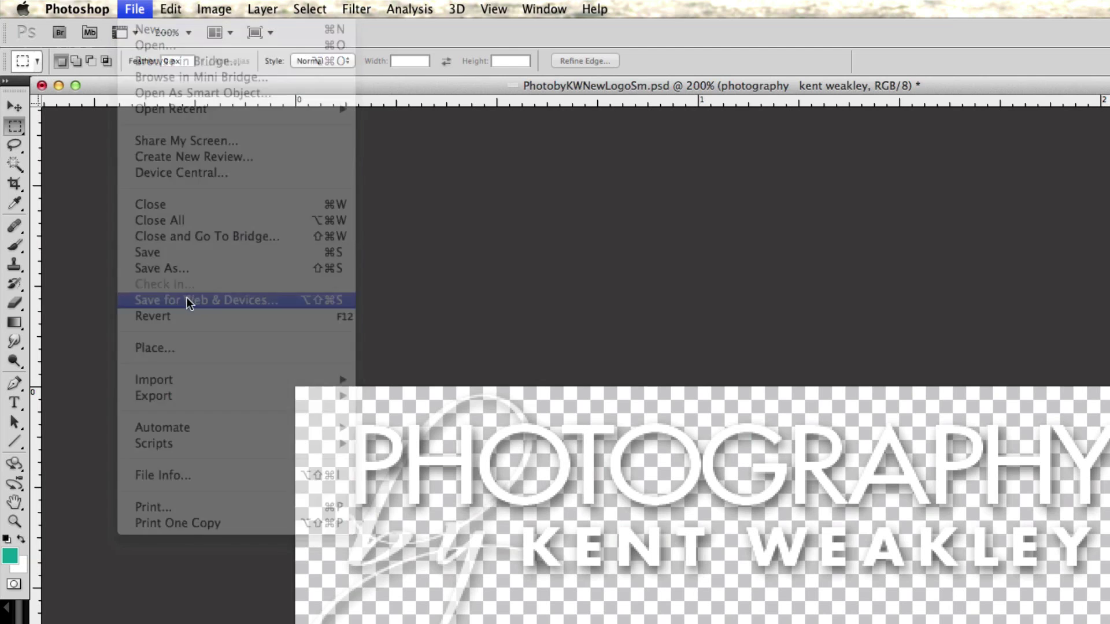
drag(742, 285, 717, 147)
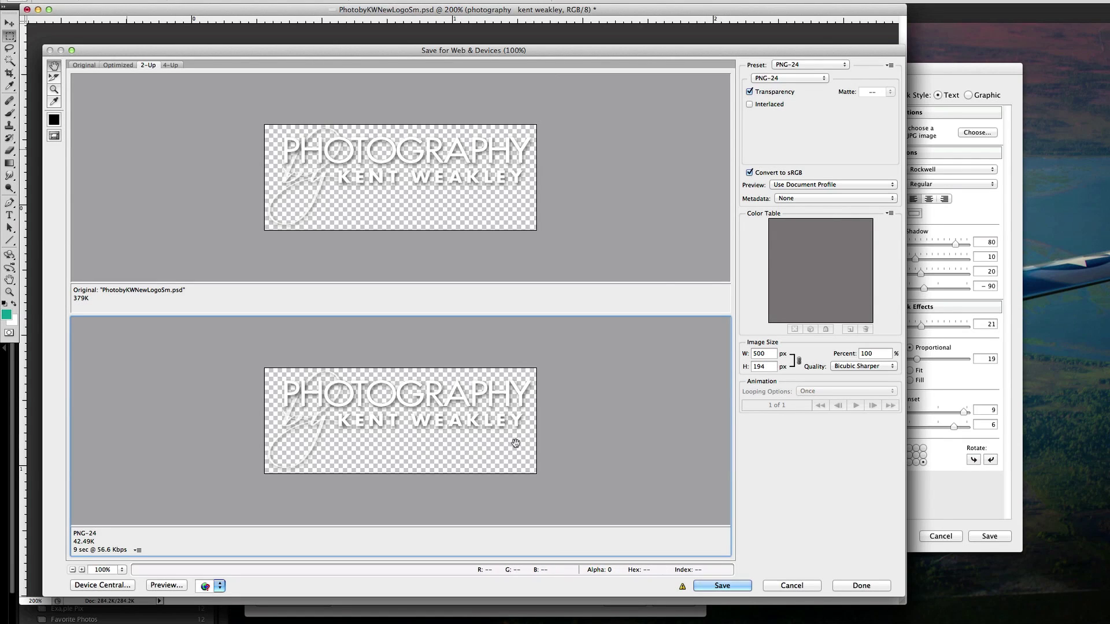
click(802, 80)
click(781, 62)
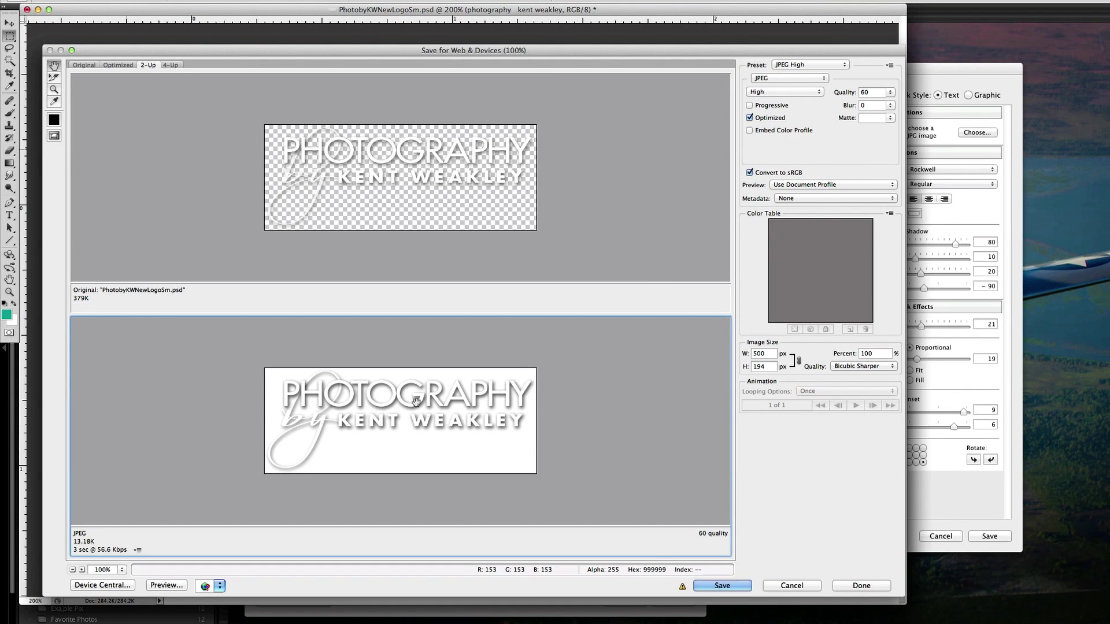
click(784, 80)
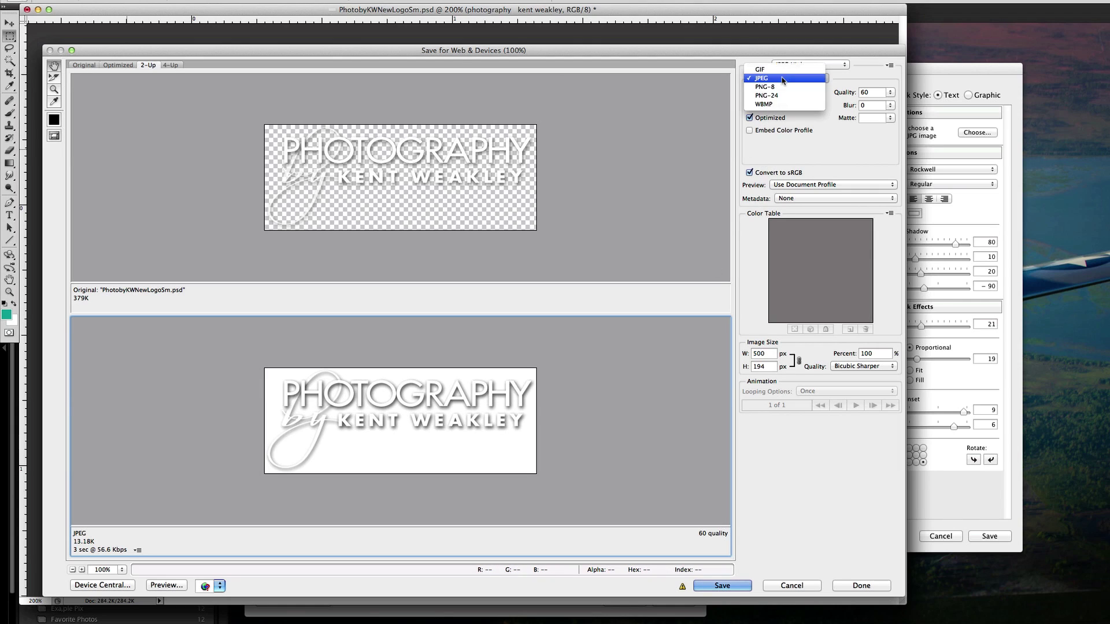
click(775, 95)
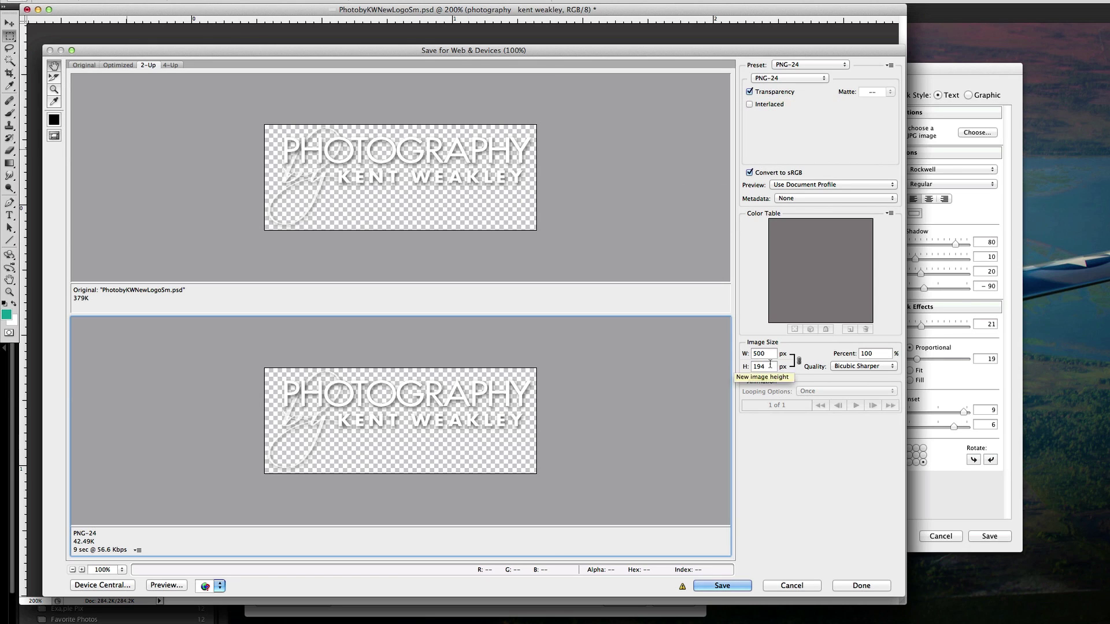
- Save the logo PNG to the Desktop and switch back toward Lightroom
click(722, 586)
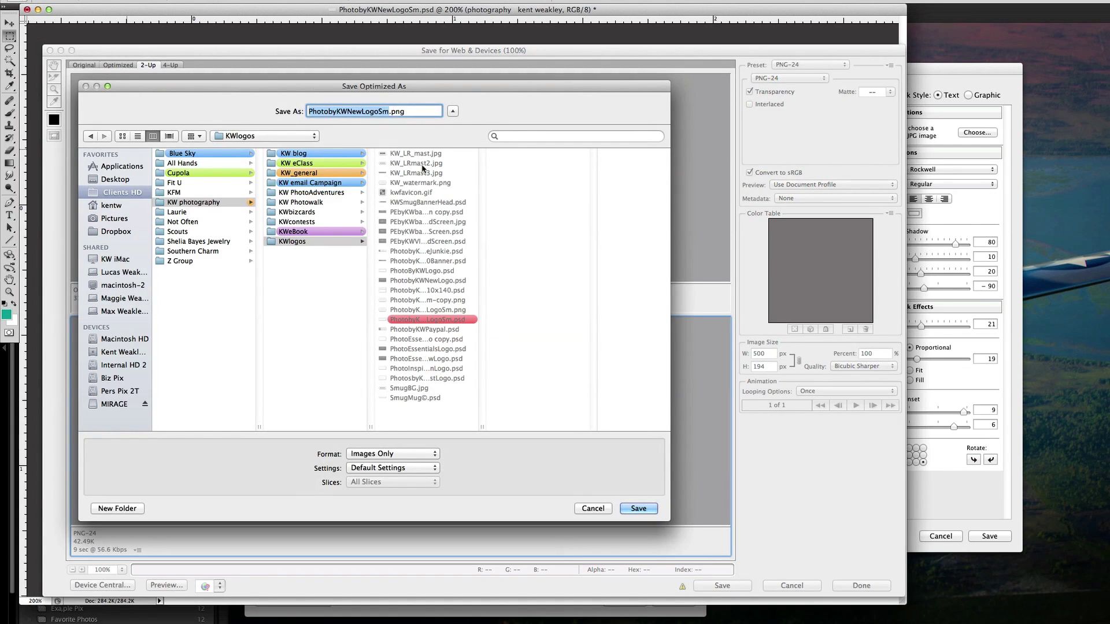
click(127, 181)
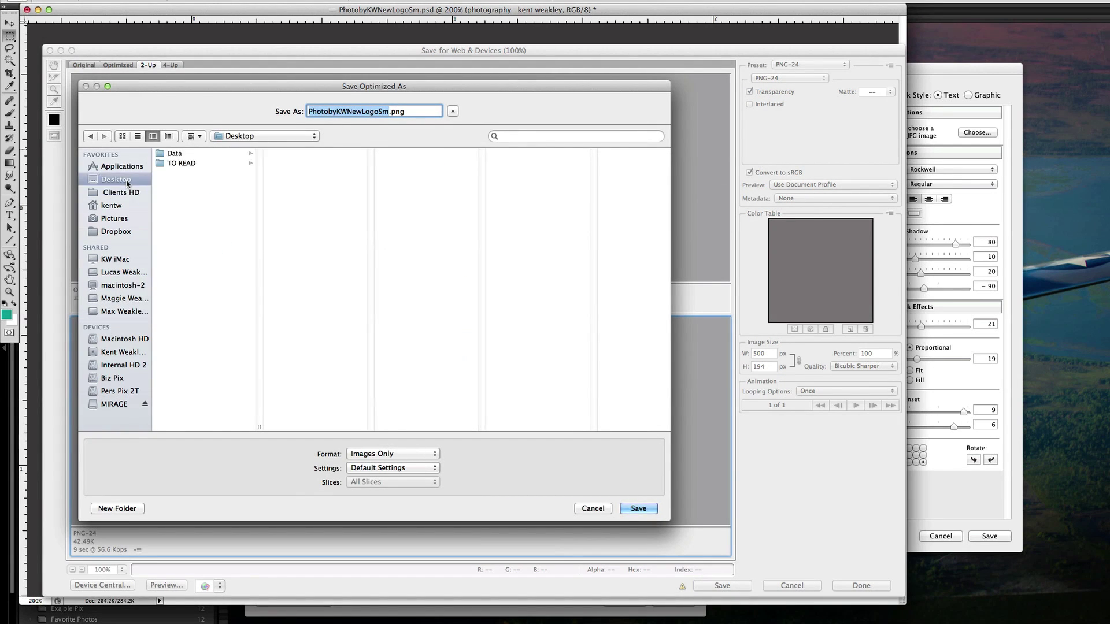
click(638, 507)
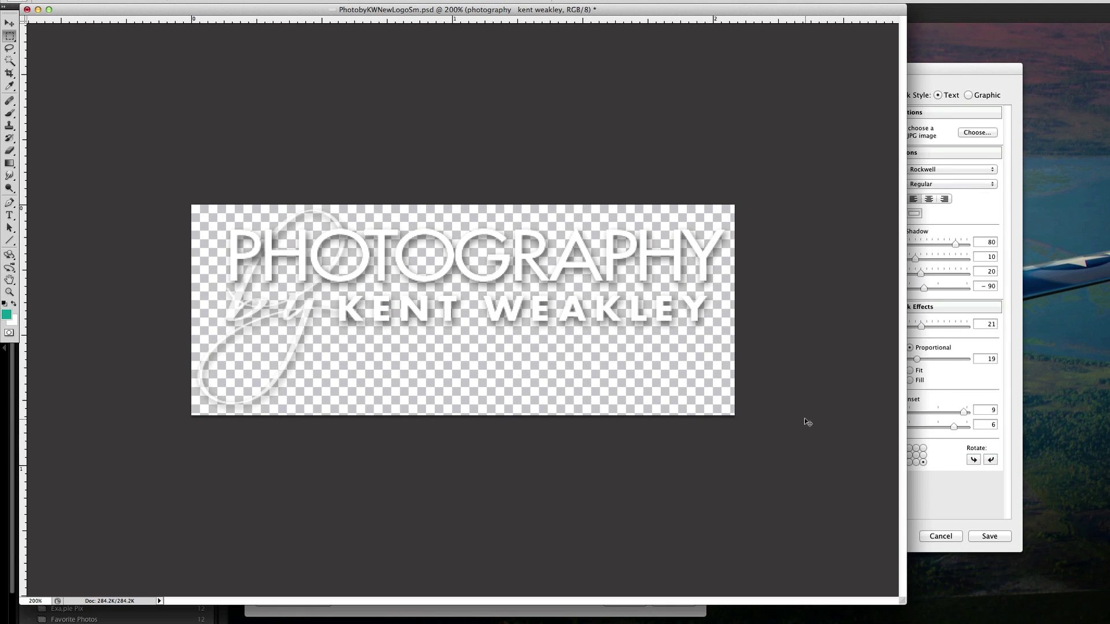
key(super+Tab)
- Make the watermark a graphic using the saved logo PNG from the Desktop
click(550, 385)
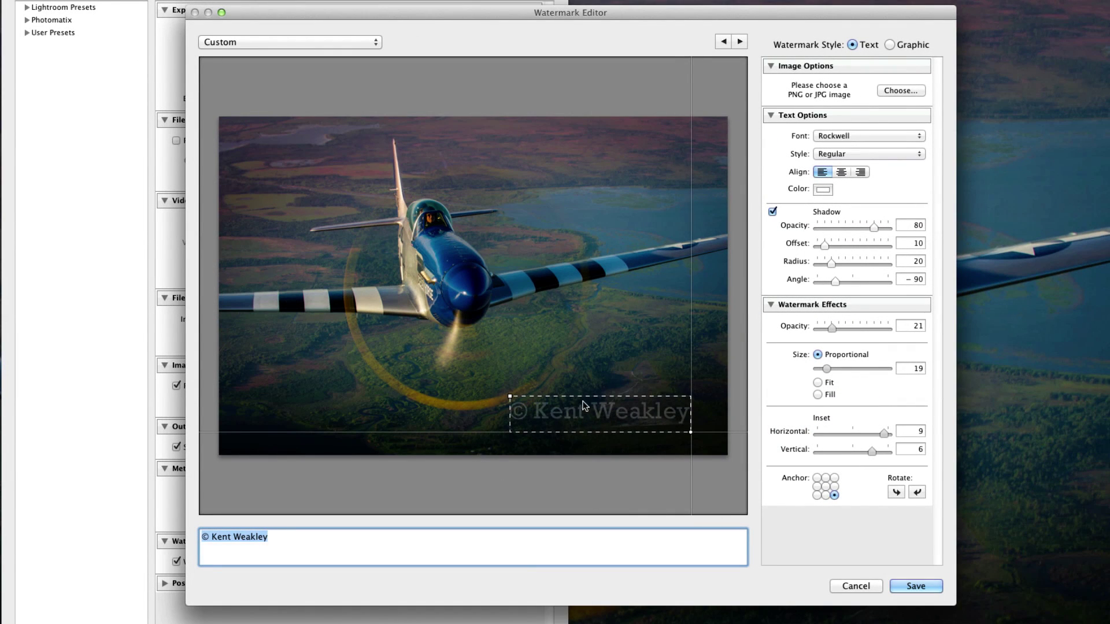
click(891, 45)
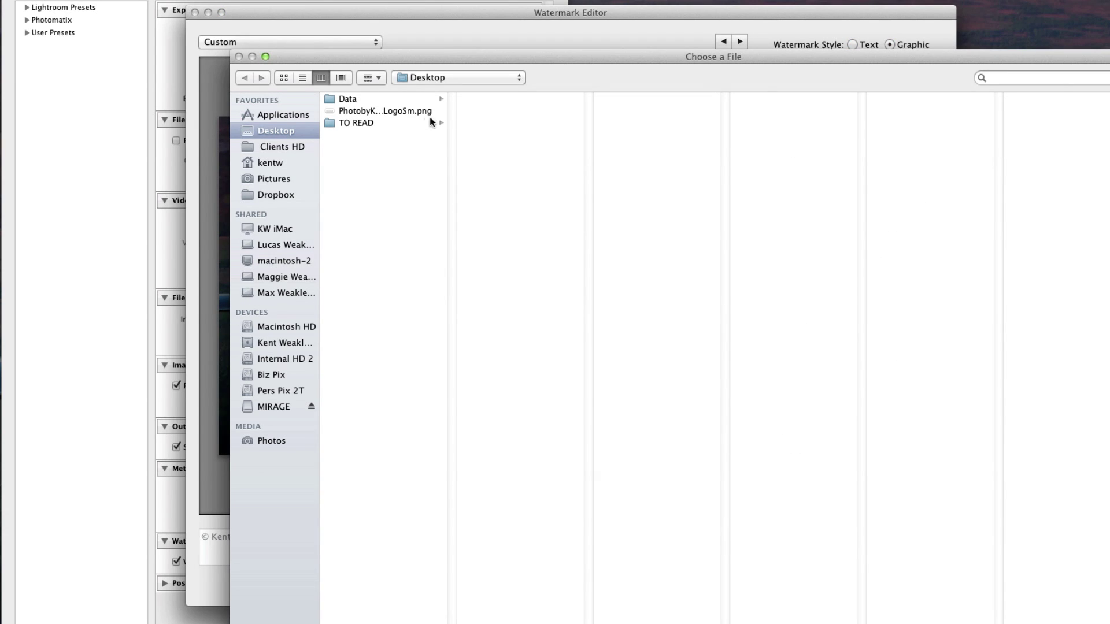
click(403, 112)
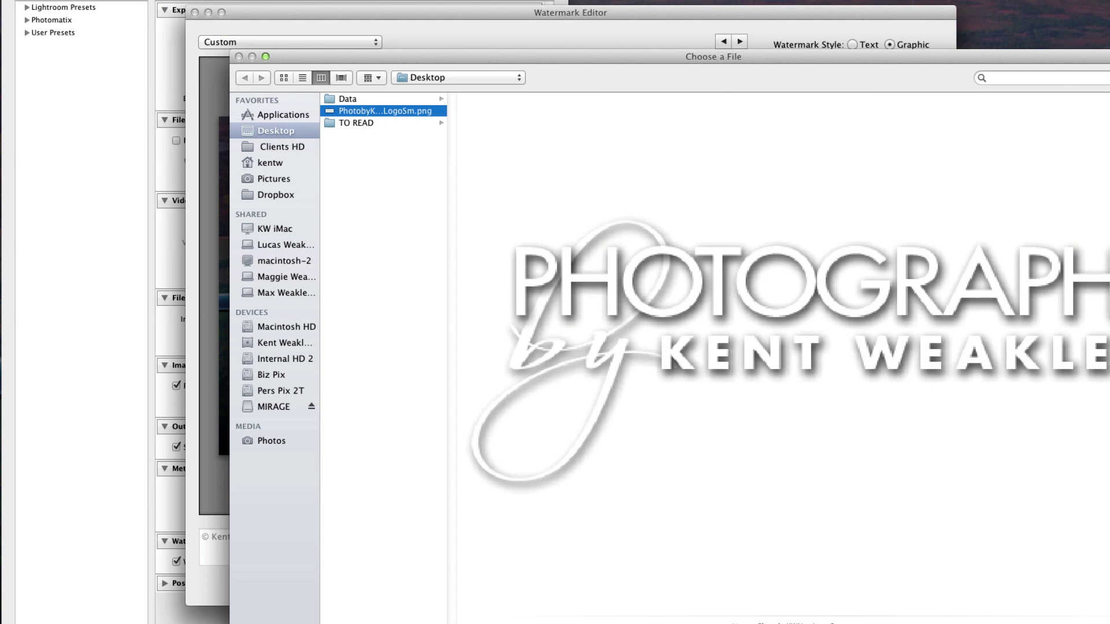
key(Return)
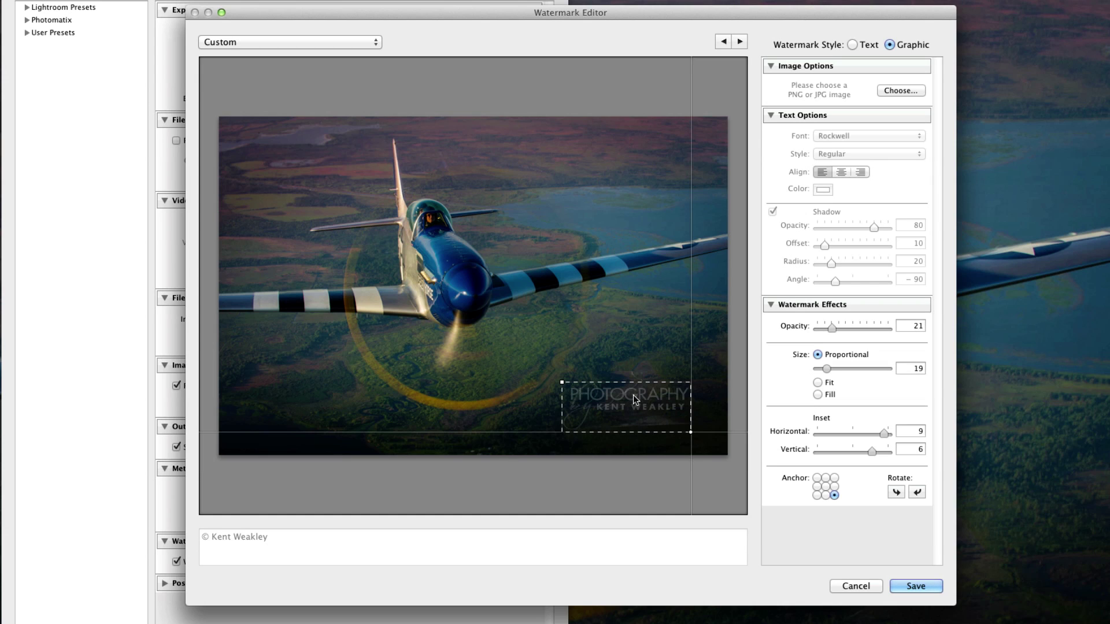
- Set the logo watermark to size 20, opacity 25 and insets 10/7, then save it as a preset
drag(828, 368, 832, 368)
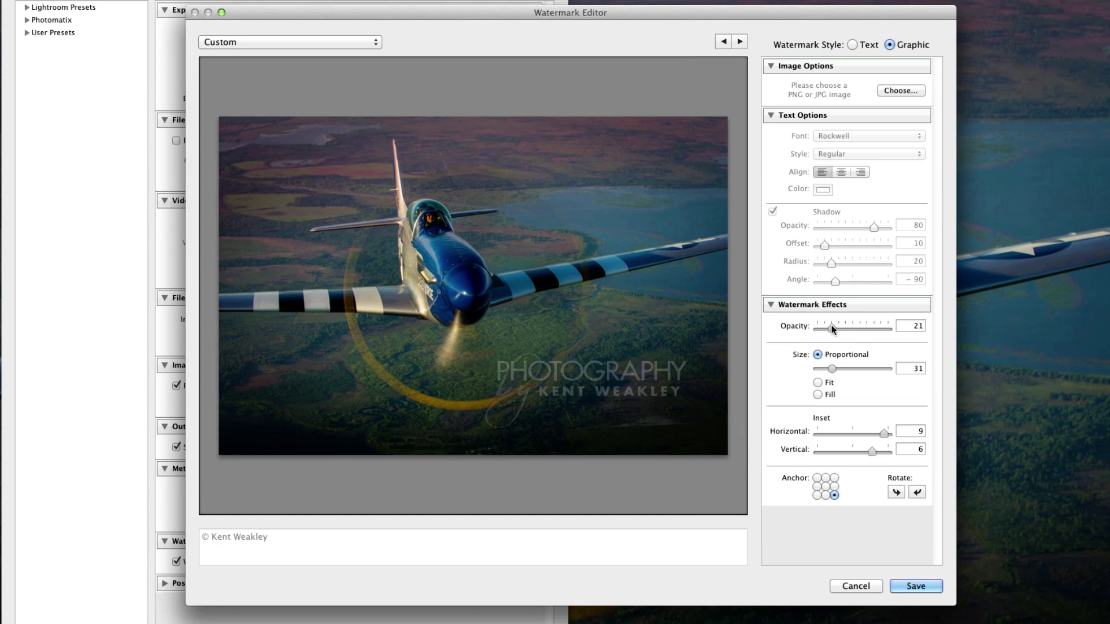
mouse_move(831, 327)
mouse_down()
mouse_move(907, 328)
mouse_move(858, 331)
mouse_up()
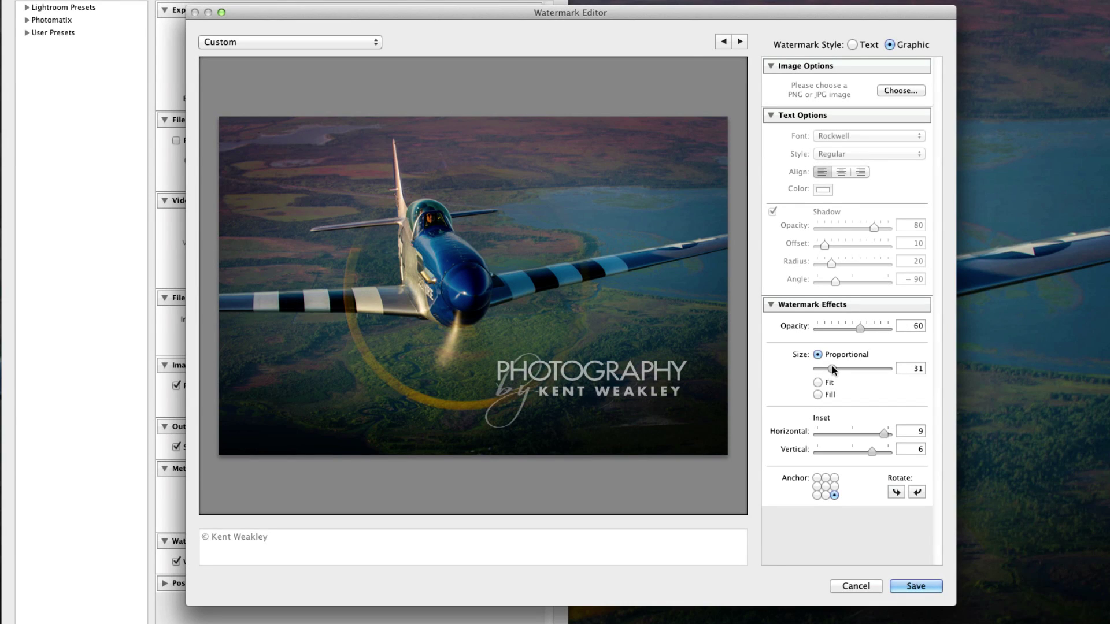
drag(832, 365, 827, 364)
drag(858, 327, 841, 328)
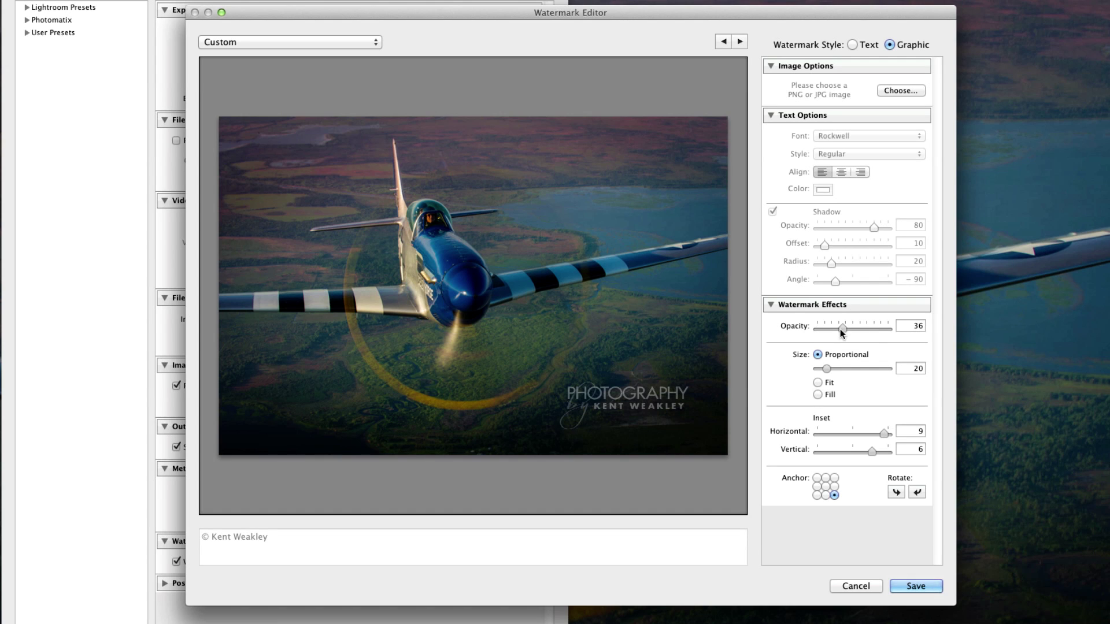
drag(841, 329, 833, 334)
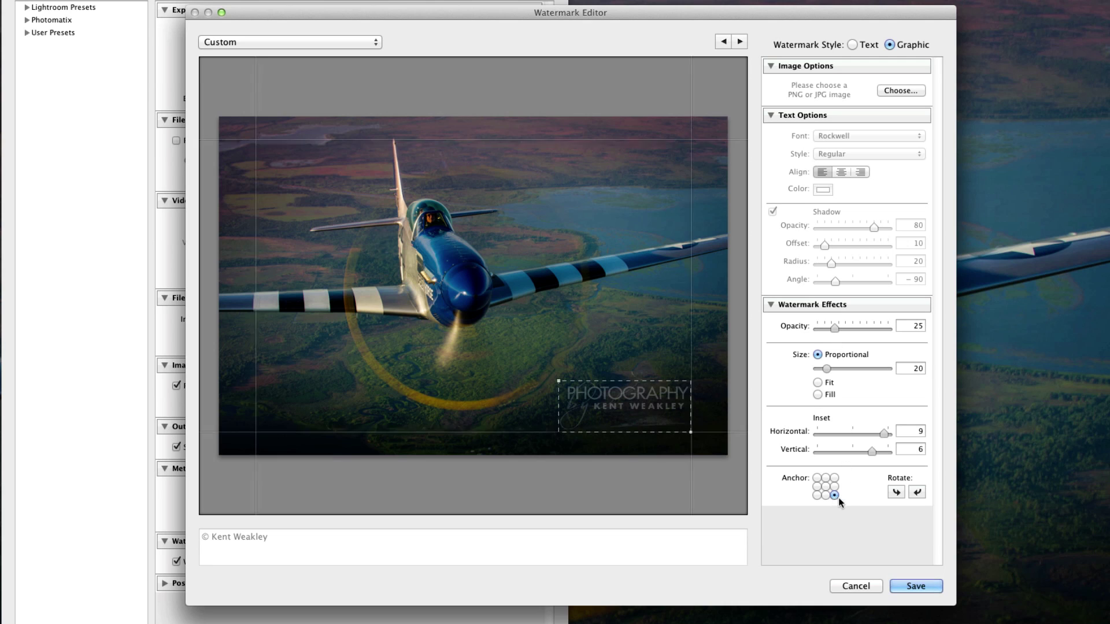
drag(881, 431, 876, 451)
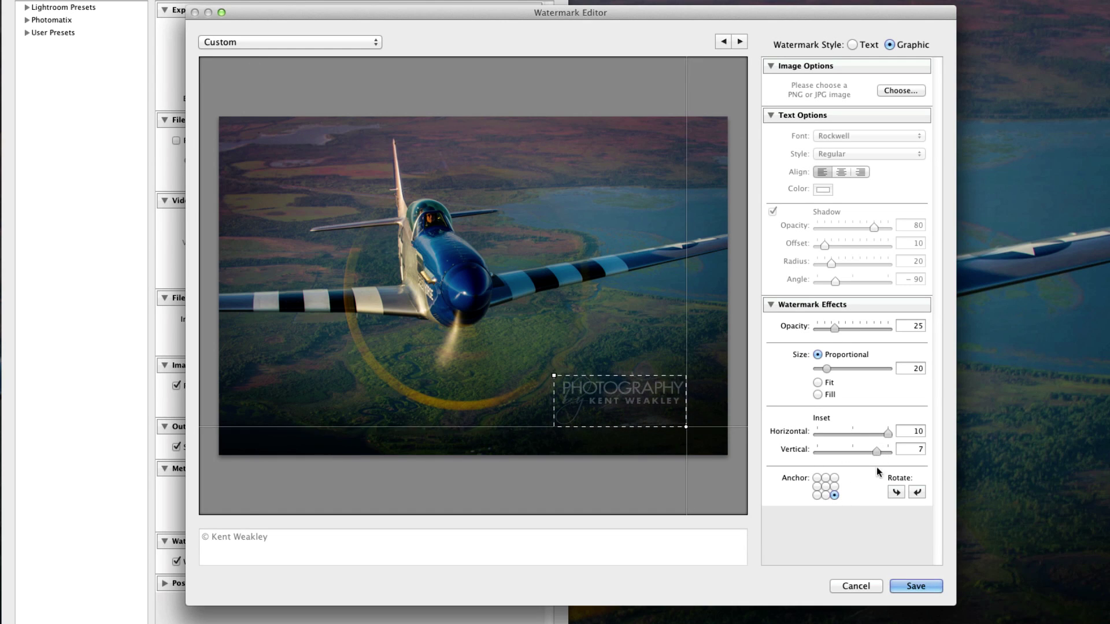
click(912, 586)
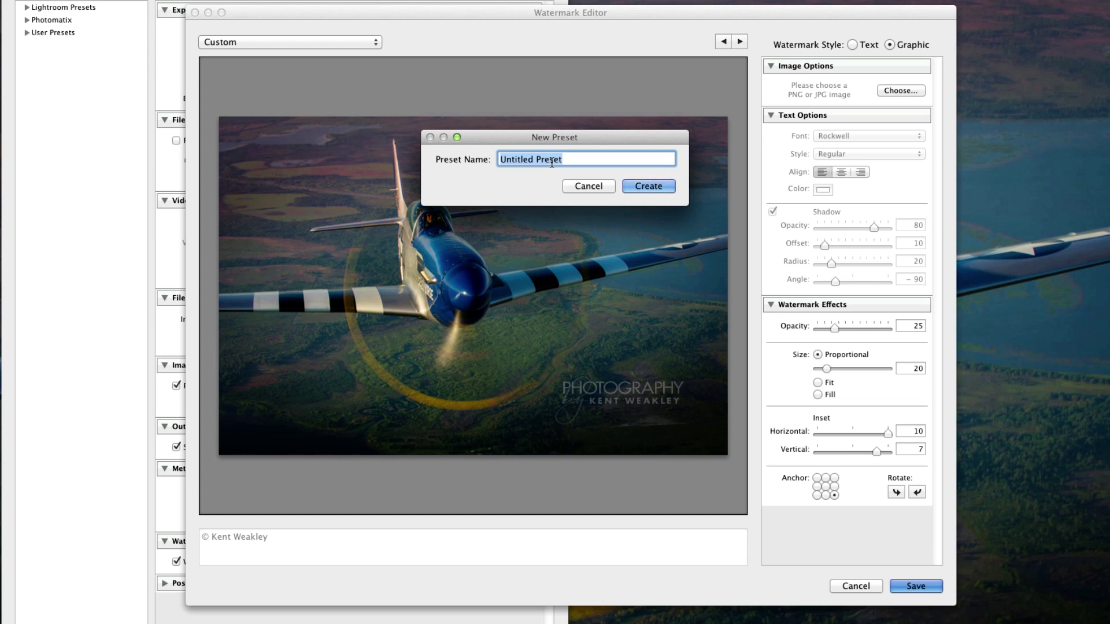
text(KWlogo)
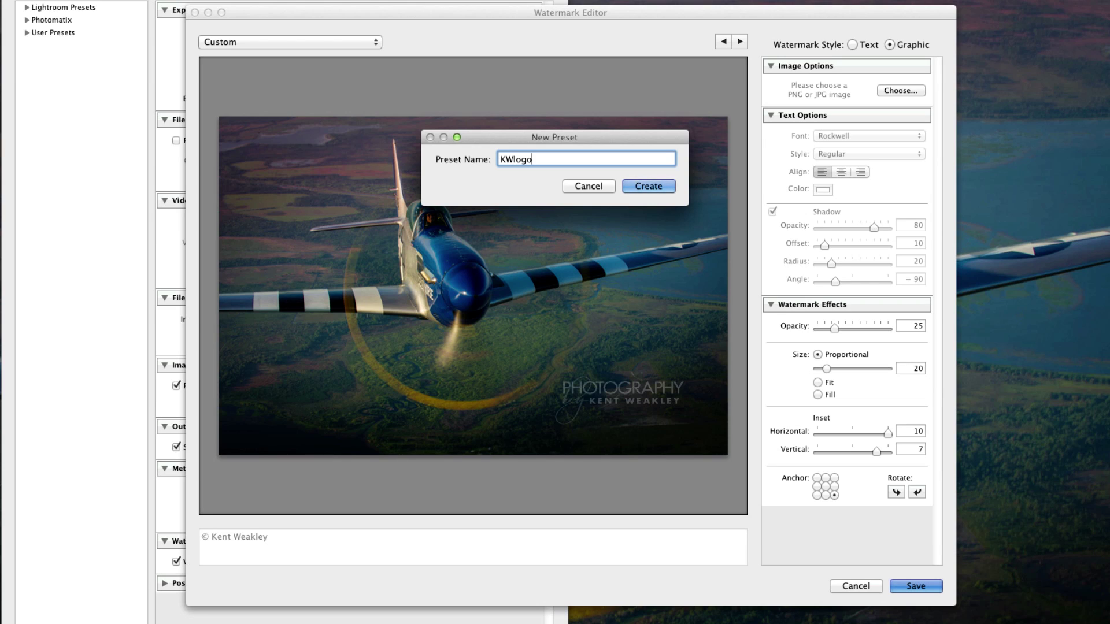
text(white)
text(BotRtcorne)
text(r)
- Create the watermark preset named KWlogowhiteBotRtcorner
click(657, 187)
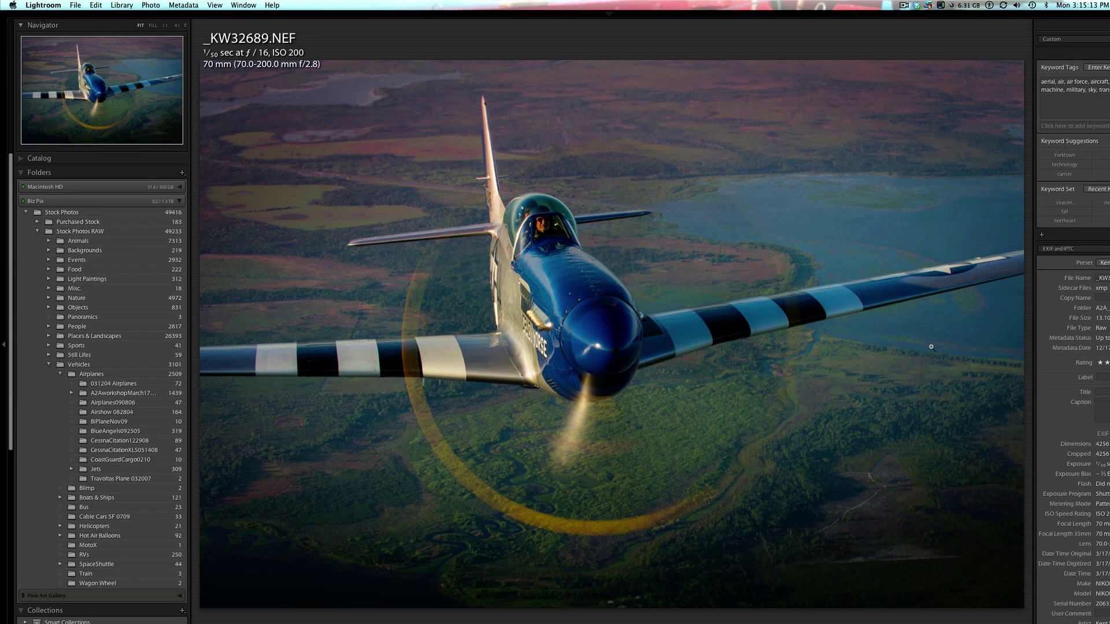
- Hide Lightroom after the 900 px JPEG export to go look for the file
key(super+h)
- Quick Look the exported _KW32689.jpg on the Desktop to check the faint logo watermark
click(931, 346)
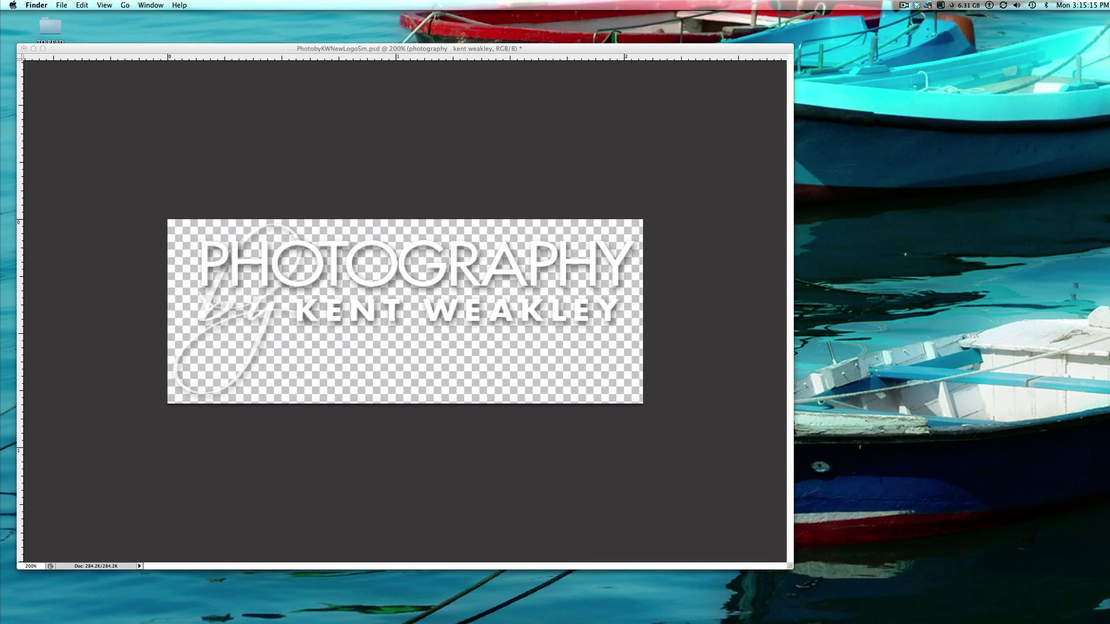
key(space)
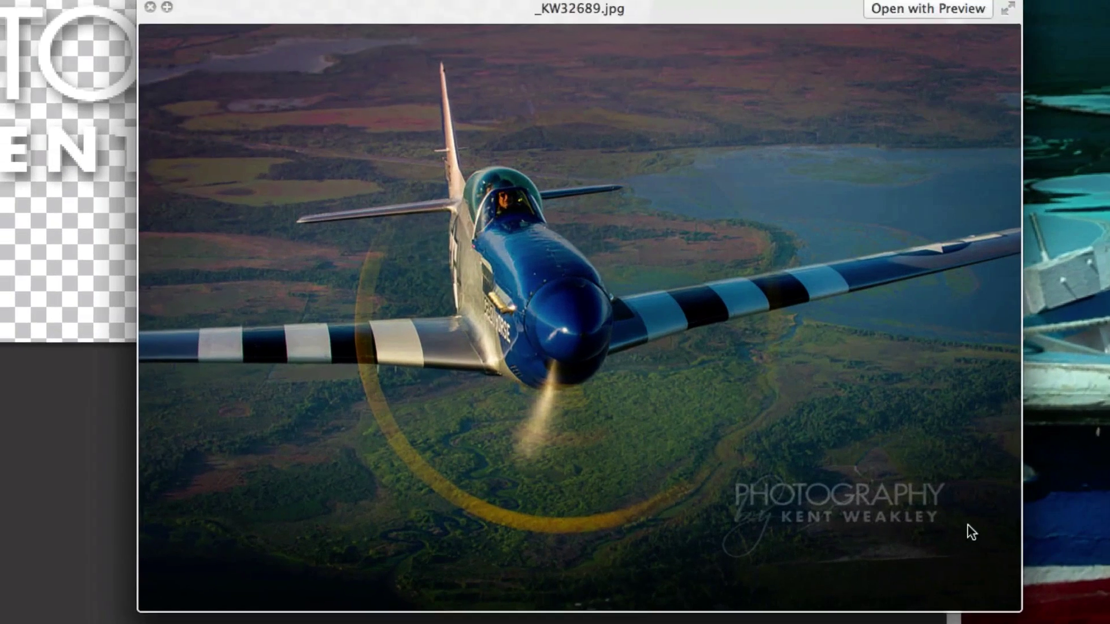